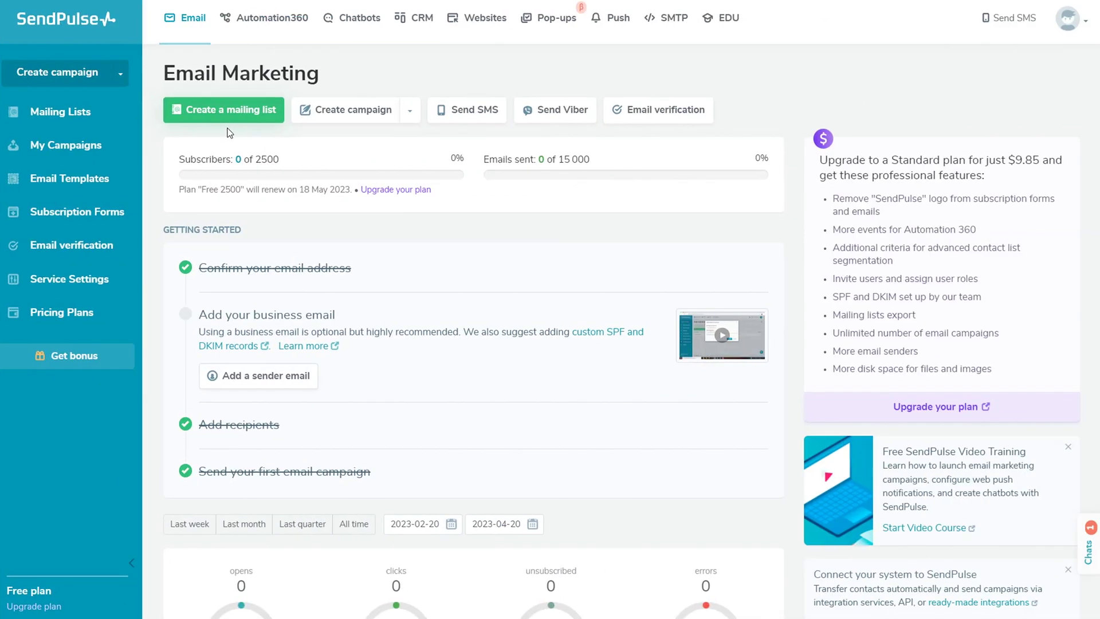
Create a new mailing list named 'My clients'.
{"action": "left_click", "coordinate": [228, 112]}
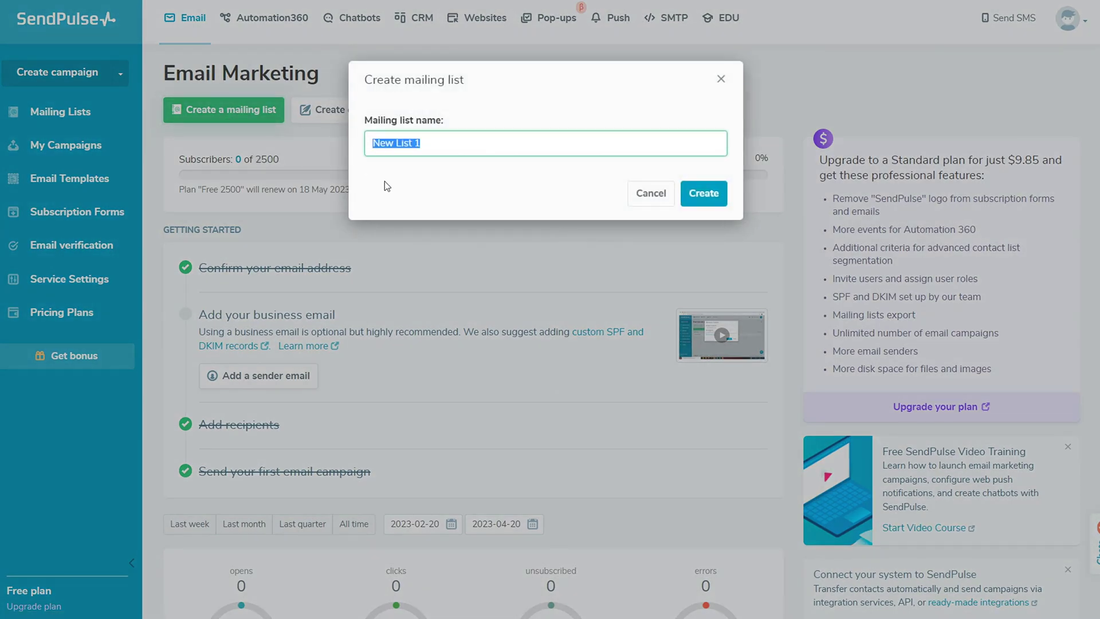
{"action": "type", "text": "My "}
{"action": "type", "text": "d"}
{"action": "type", "text": "lients"}
{"action": "left_click", "coordinate": [704, 194]}
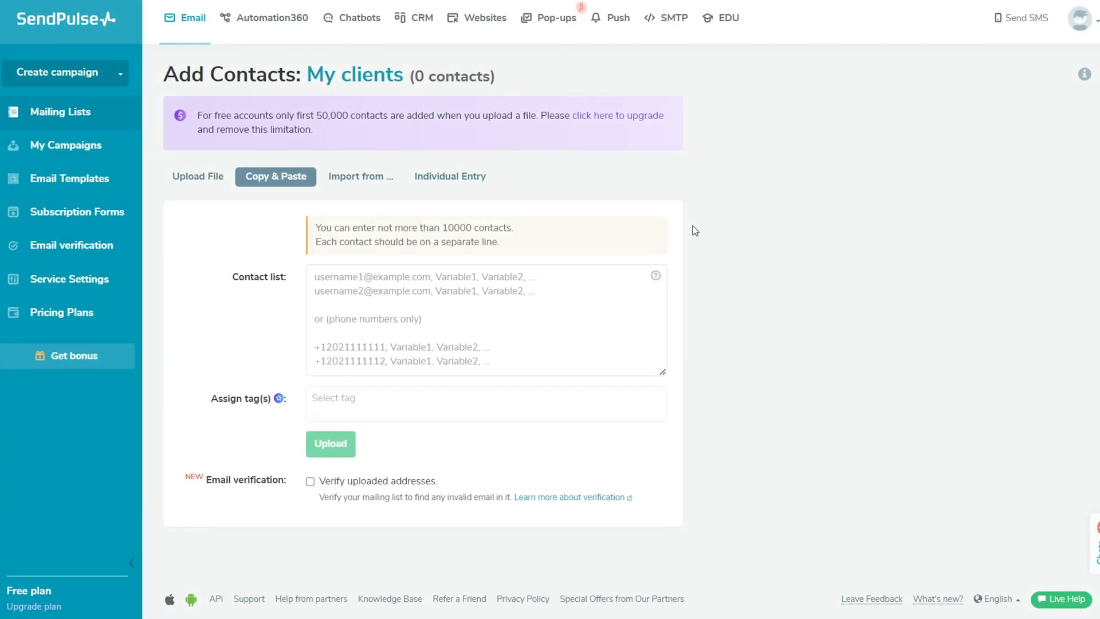
Browse the Upload File, Copy & Paste, Import and Individual Entry options, ending on Upload File.
{"action": "left_click", "coordinate": [190, 182]}
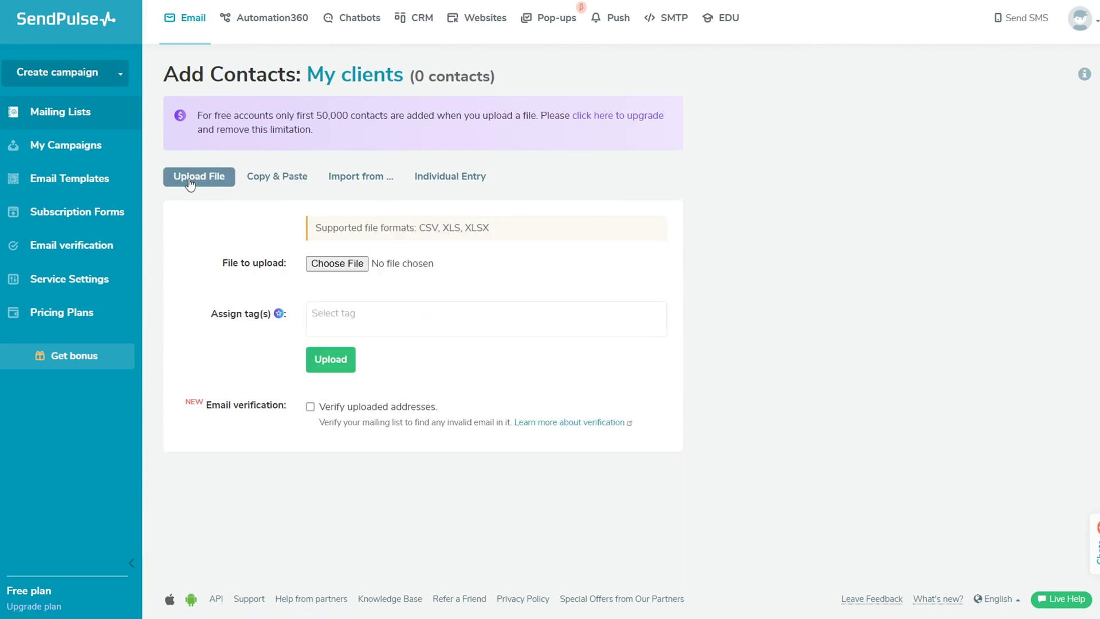
{"action": "left_click", "coordinate": [285, 189]}
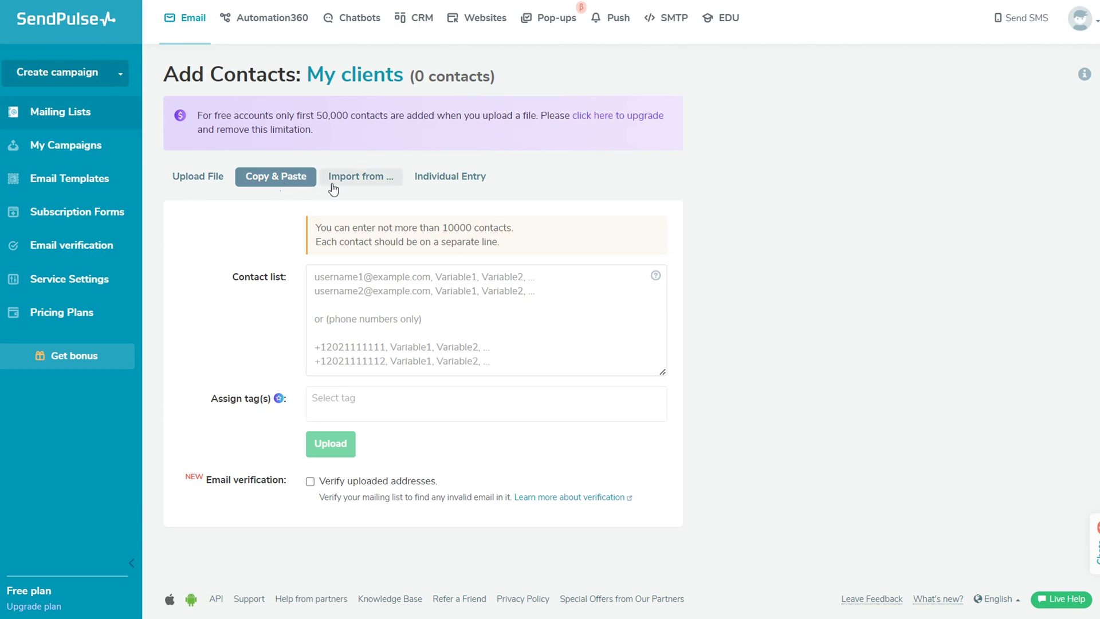
{"action": "left_click", "coordinate": [360, 189]}
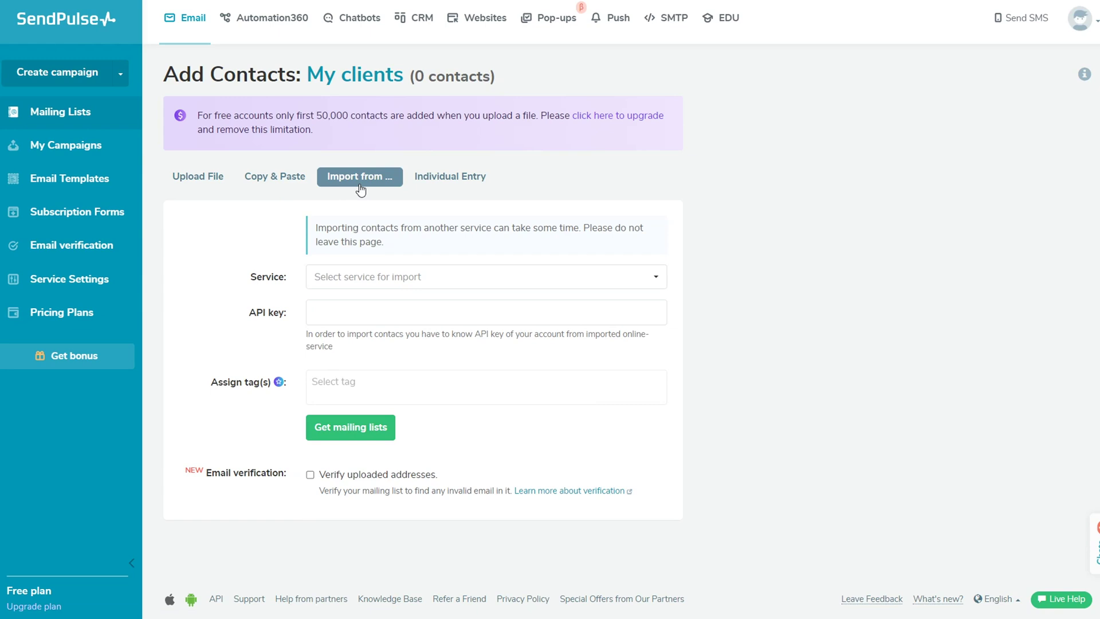
{"action": "left_click", "coordinate": [465, 189]}
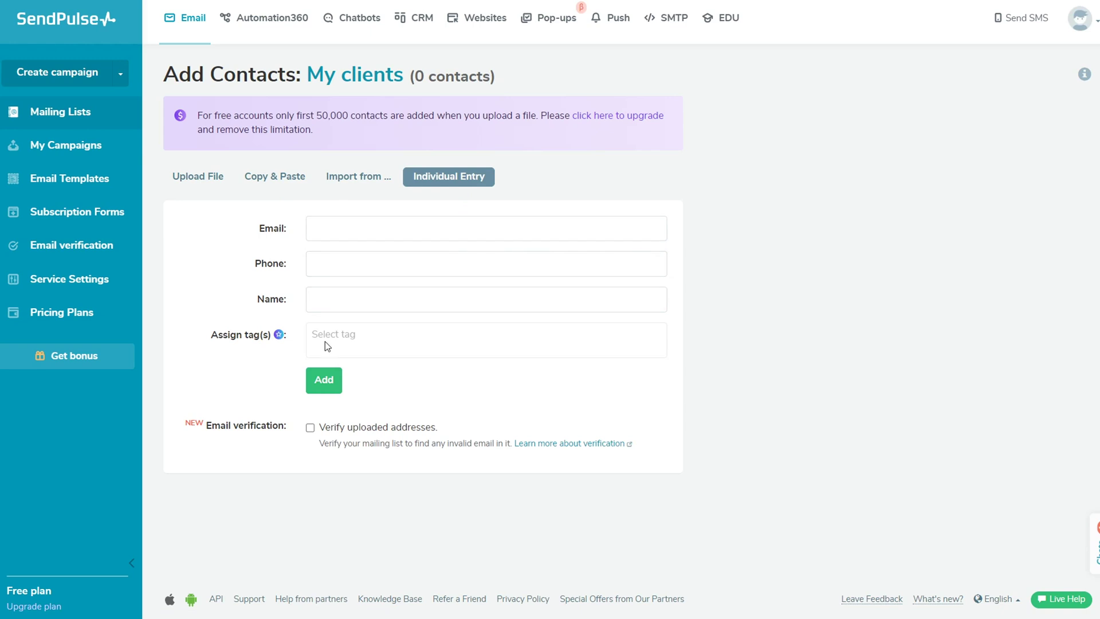
{"action": "mouse_move", "coordinate": [279, 339]}
{"action": "left_click", "coordinate": [196, 186]}
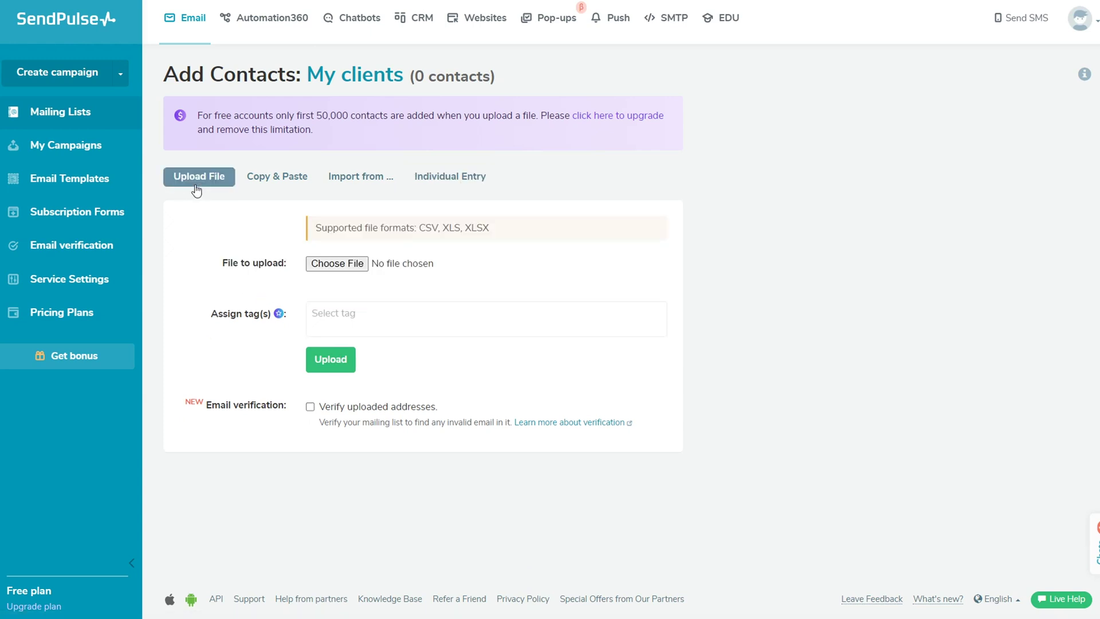
Upload Contacts.txt and map its second column to Name and third to last_name.
{"action": "left_click", "coordinate": [329, 268]}
{"action": "left_click", "coordinate": [348, 366]}
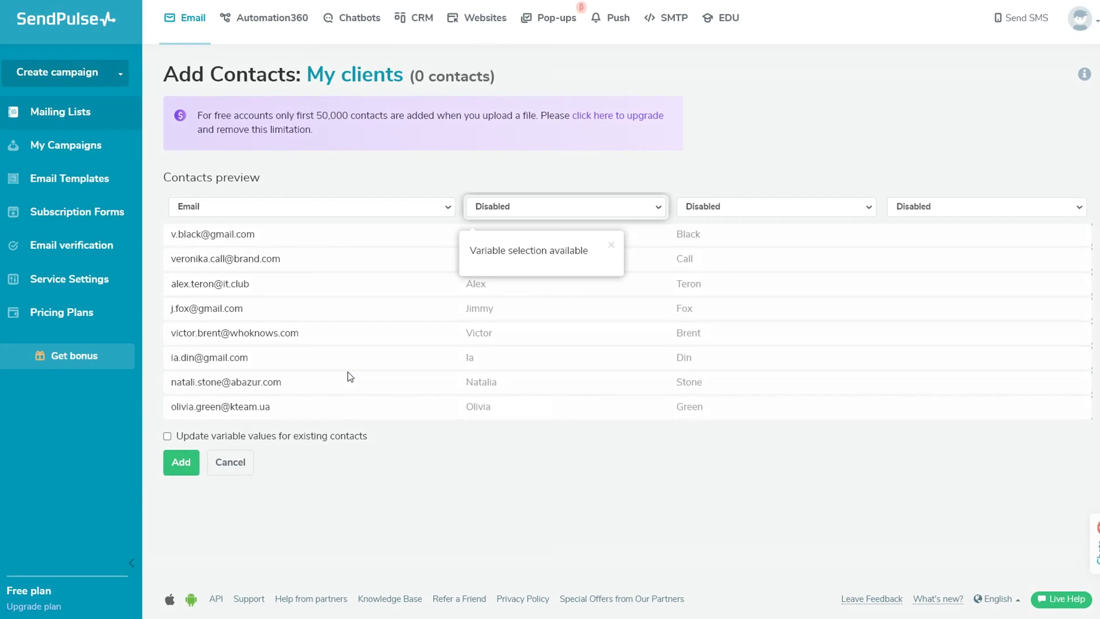
{"action": "left_click", "coordinate": [570, 210]}
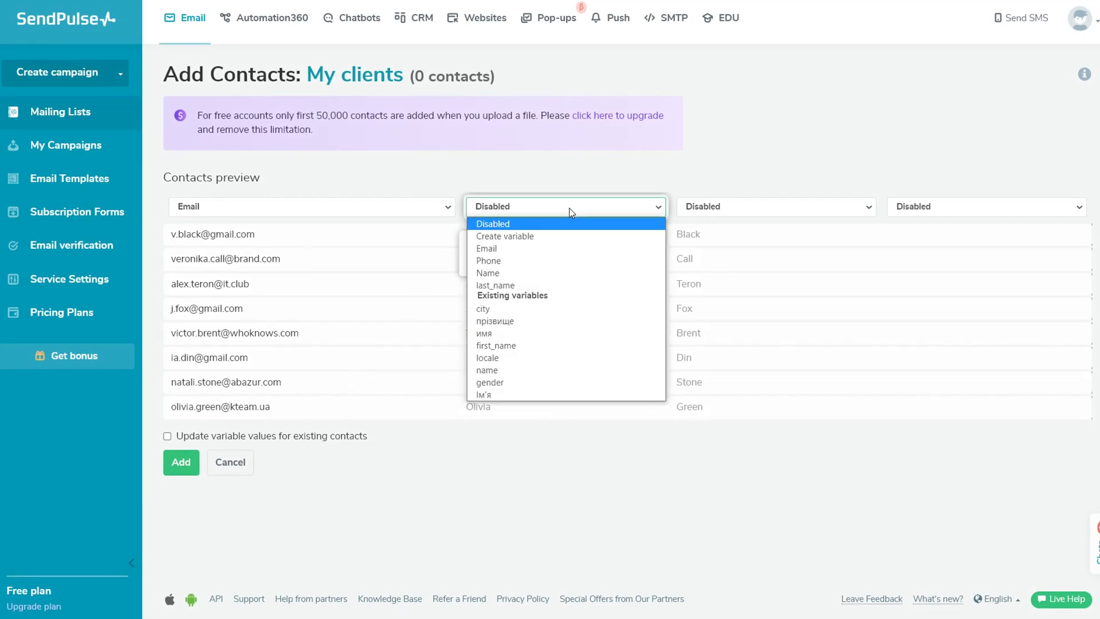
{"action": "left_click", "coordinate": [559, 273]}
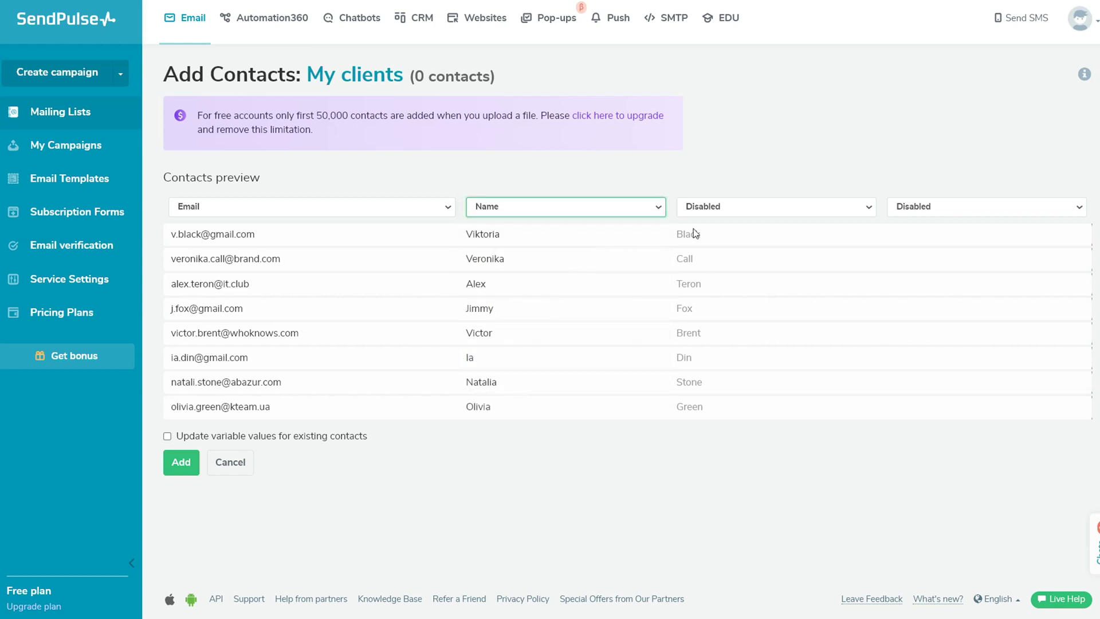
{"action": "left_click", "coordinate": [817, 208]}
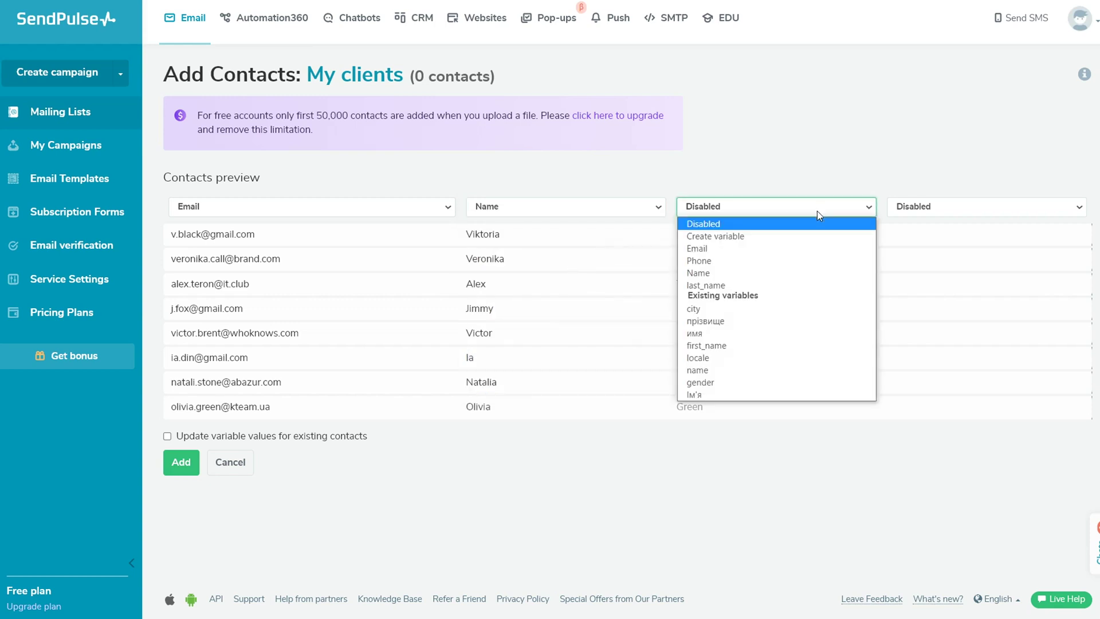
{"action": "left_click", "coordinate": [808, 286]}
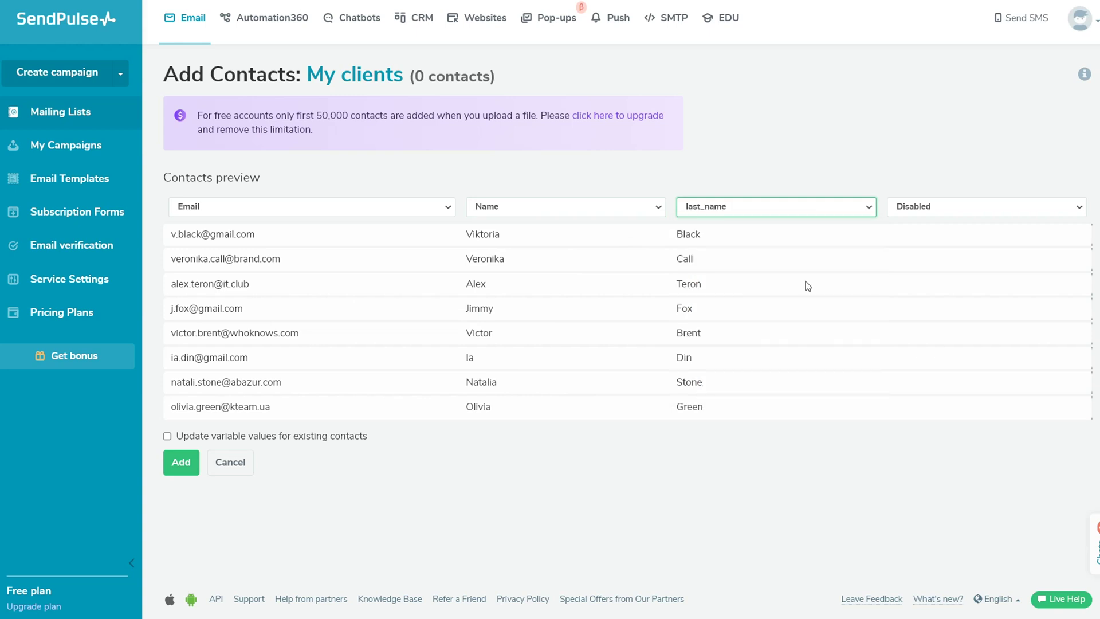
Add the eight contacts with variable-value updates allowed and go to the list's contacts.
{"action": "left_click", "coordinate": [168, 437]}
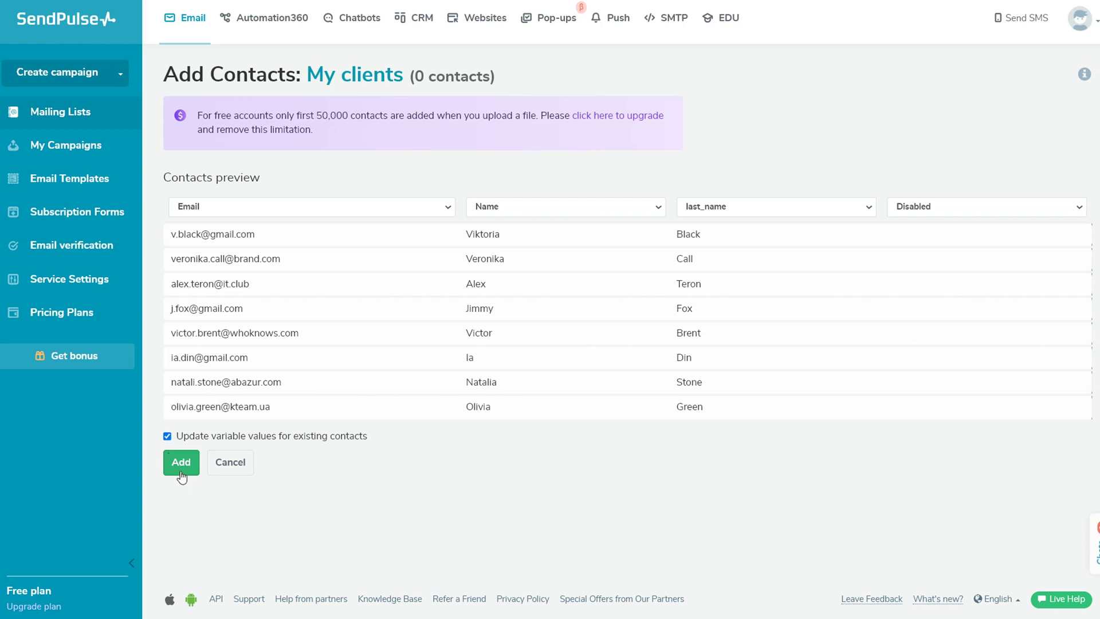
{"action": "left_click", "coordinate": [178, 467]}
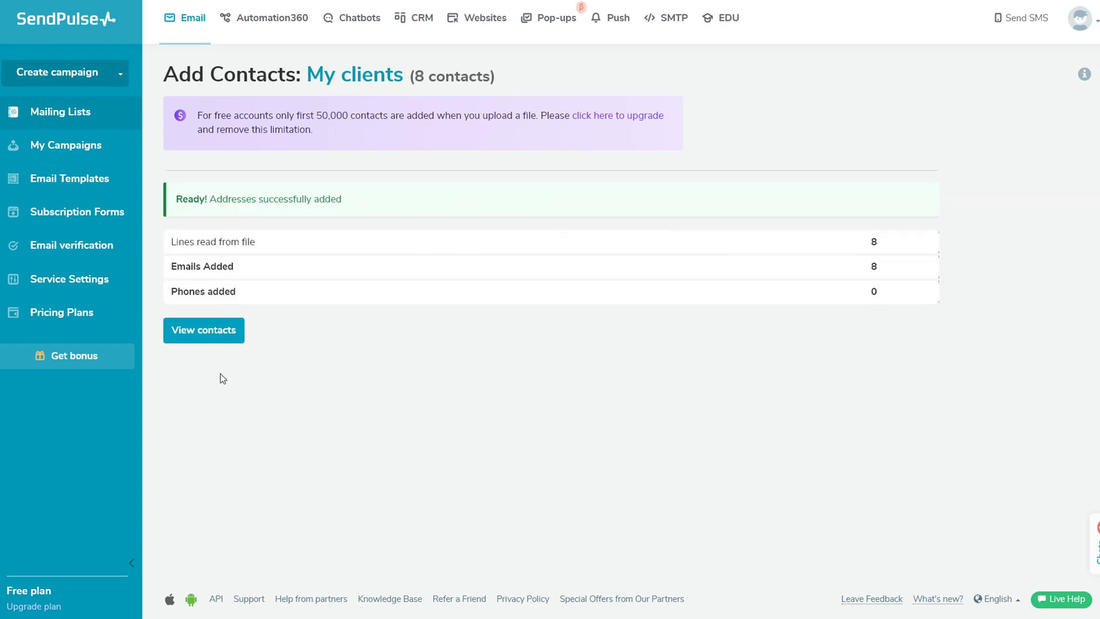
{"action": "left_click", "coordinate": [204, 341]}
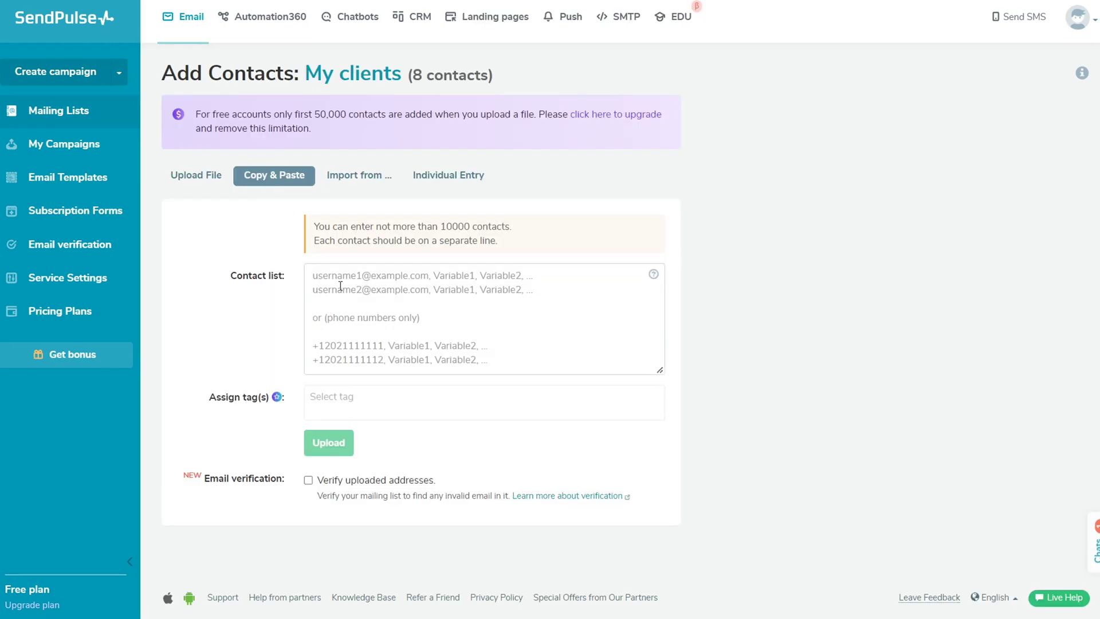
Paste three contacts' email addresses and full names into the contact list box.
{"action": "left_click", "coordinate": [341, 286]}
{"action": "key", "text": "ctrl+v"}
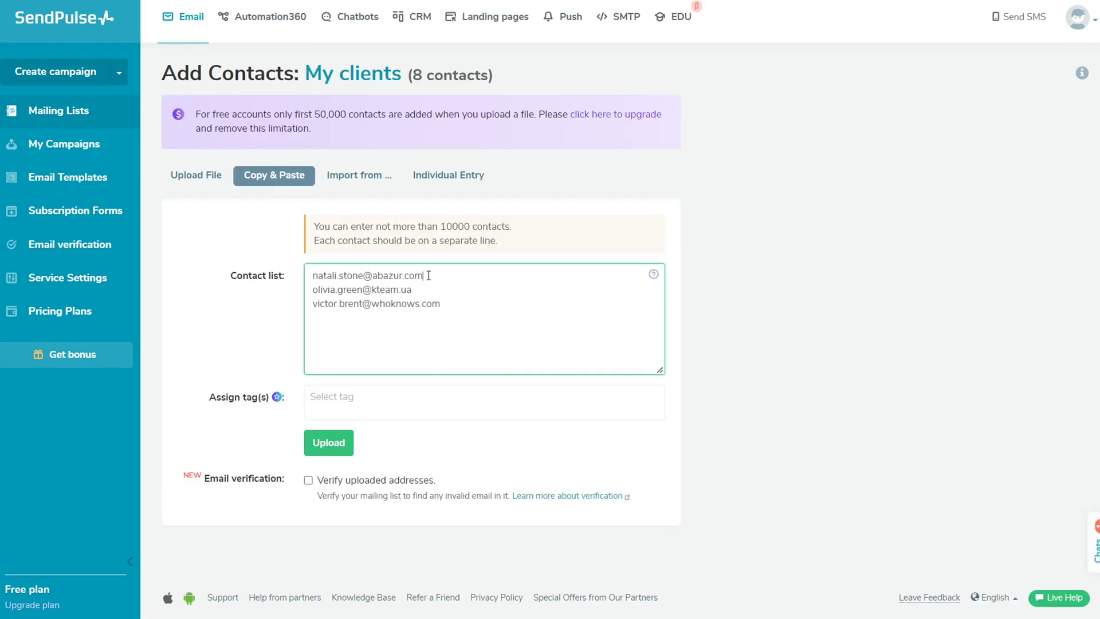
Preview the pasted contacts with the second column mapped to Name, then switch to importing from another service.
{"action": "left_click", "coordinate": [336, 444]}
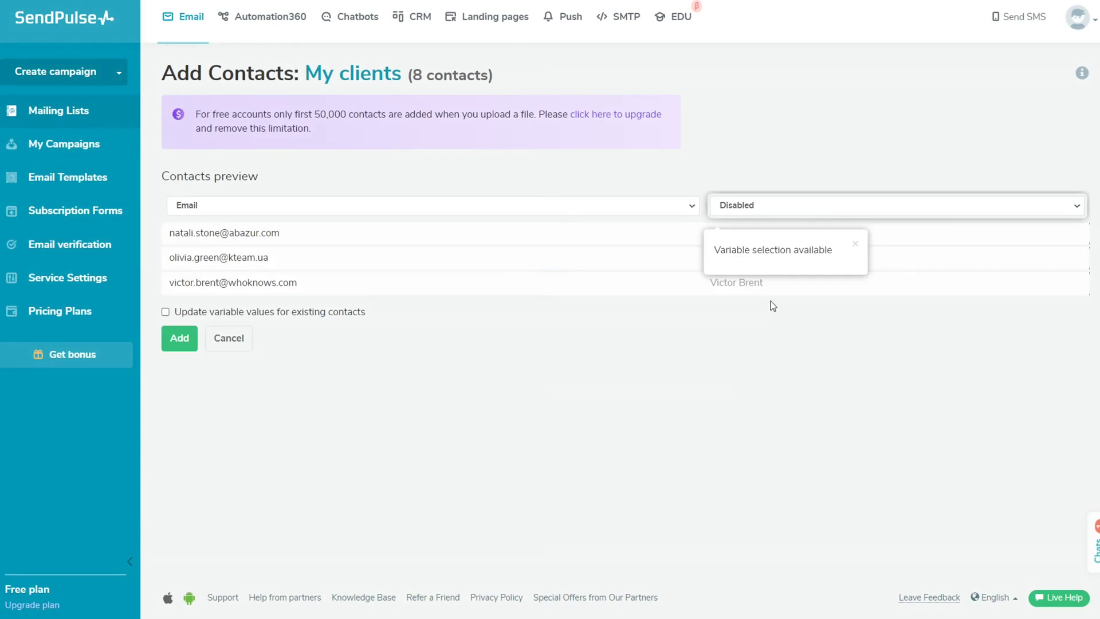
{"action": "left_click", "coordinate": [773, 208]}
{"action": "left_click", "coordinate": [774, 274]}
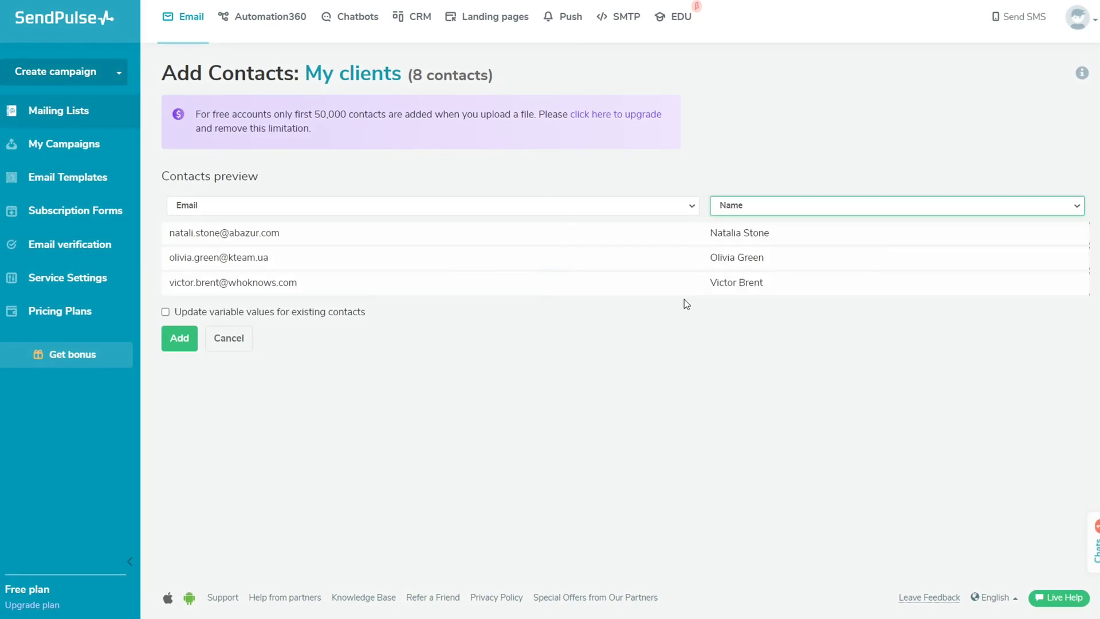
{"action": "left_click", "coordinate": [180, 339]}
{"action": "left_click", "coordinate": [356, 175]}
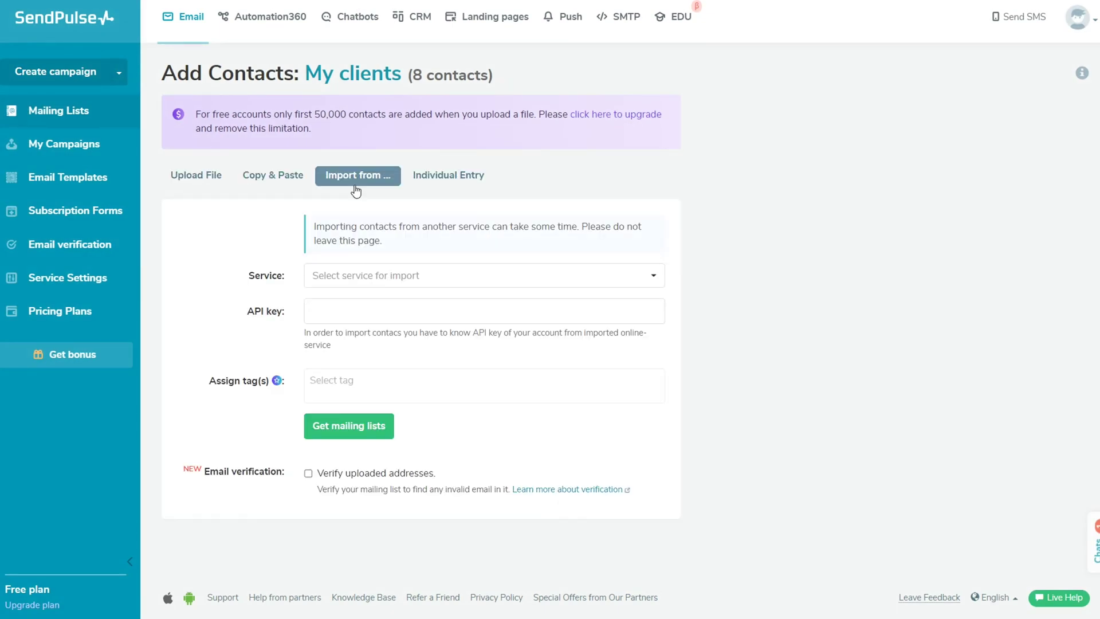
Connect MailChimp with the account API key and import its Clients address book.
{"action": "left_click", "coordinate": [555, 276]}
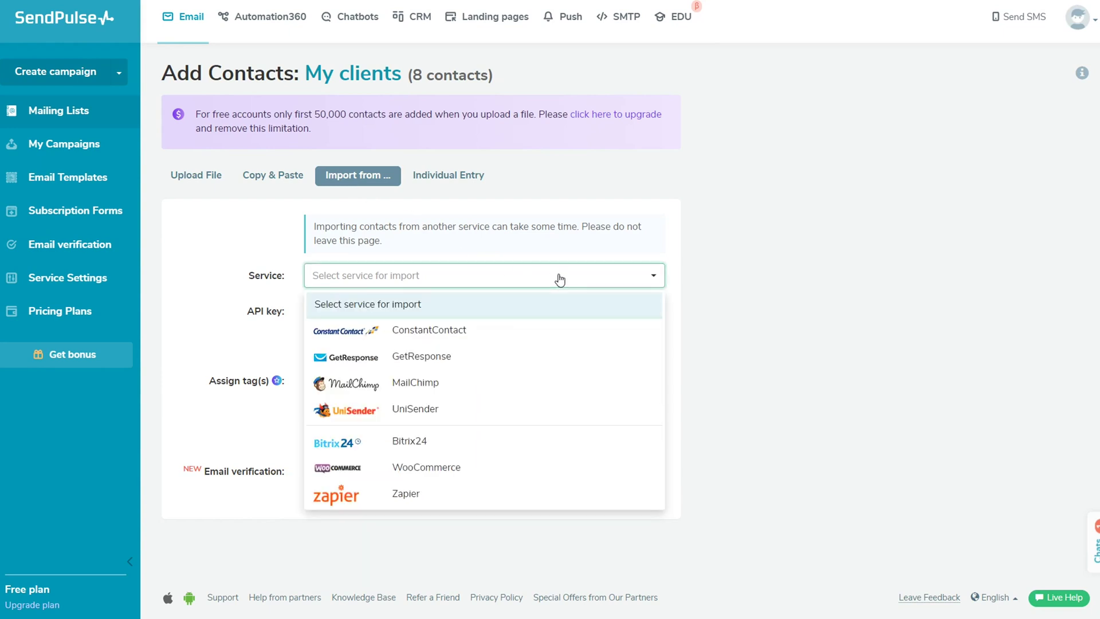
{"action": "left_click", "coordinate": [608, 384]}
{"action": "left_click", "coordinate": [410, 311]}
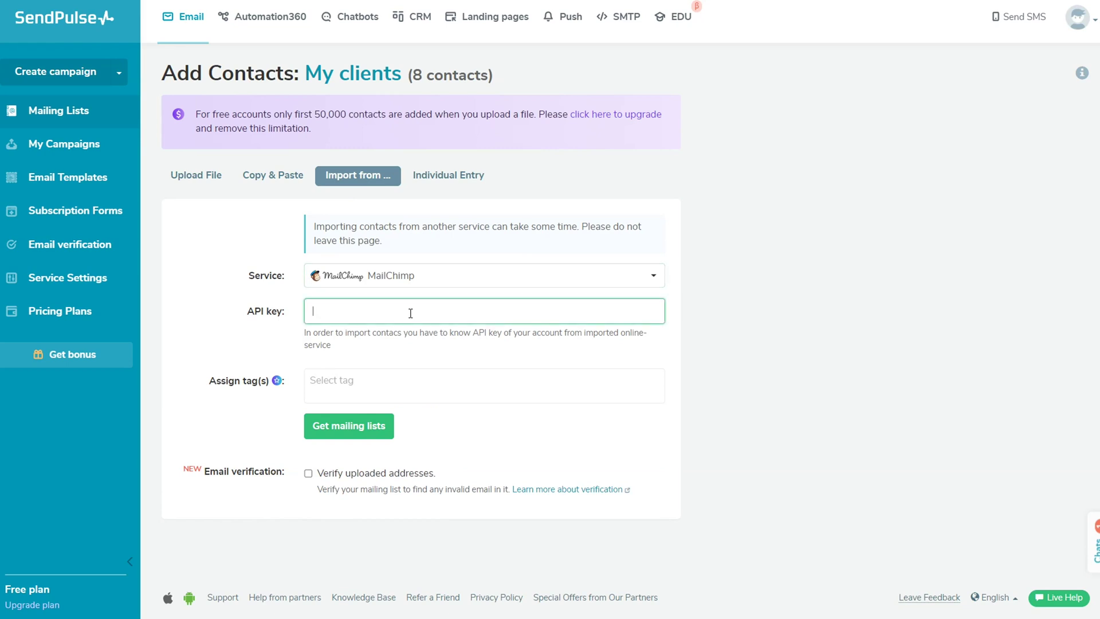
{"action": "key", "text": "ctrl+v"}
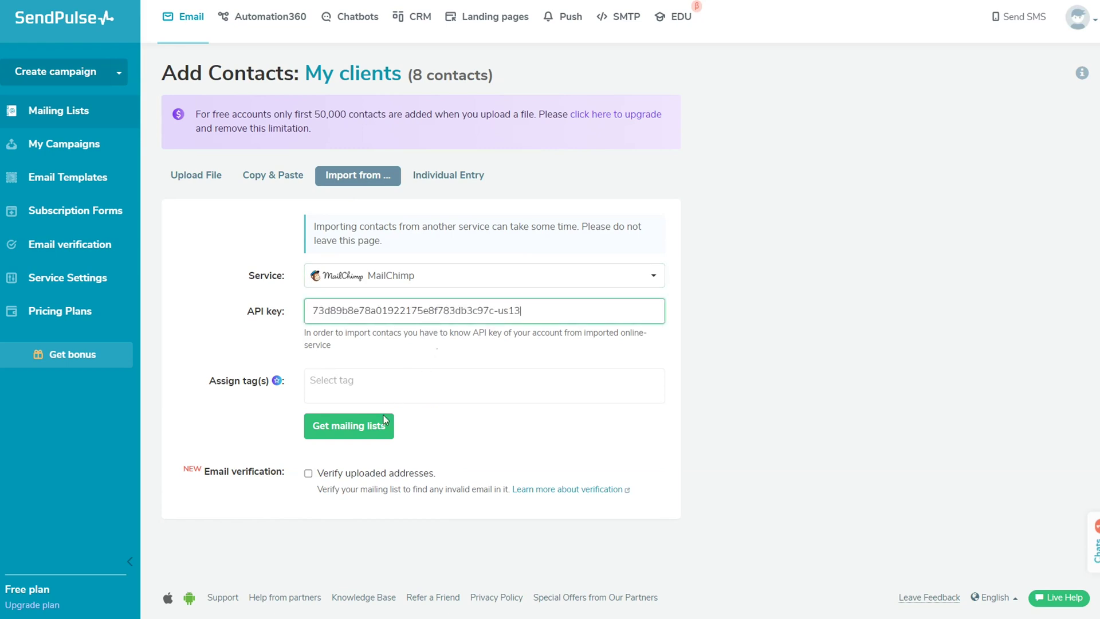
{"action": "left_click", "coordinate": [383, 423]}
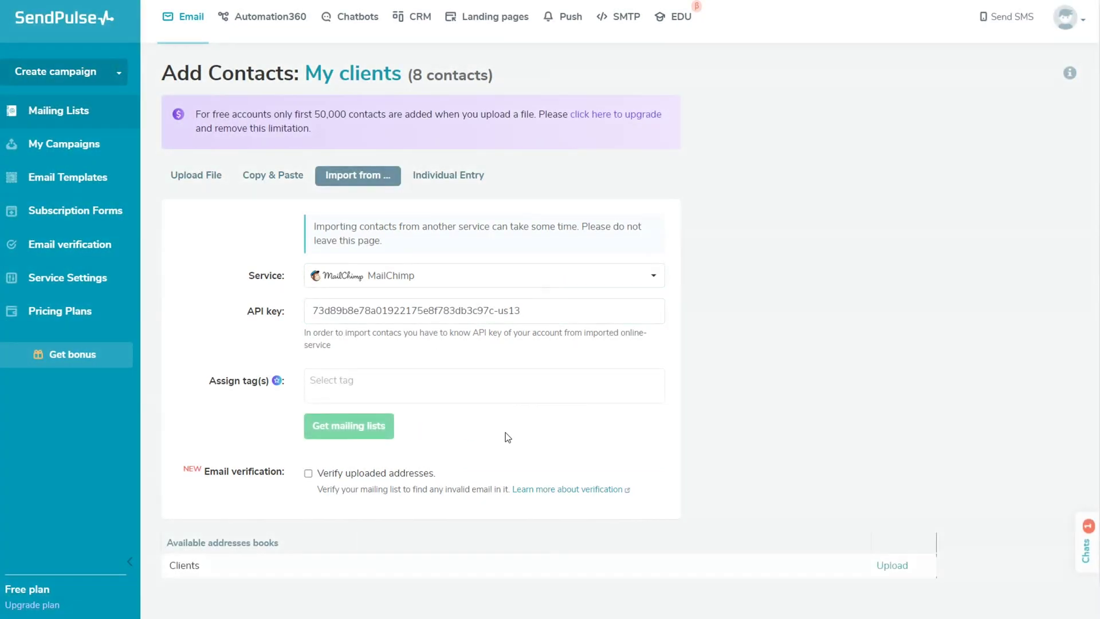
{"action": "scroll", "coordinate": [926, 454], "scroll_direction": "down", "scroll_amount": 1}
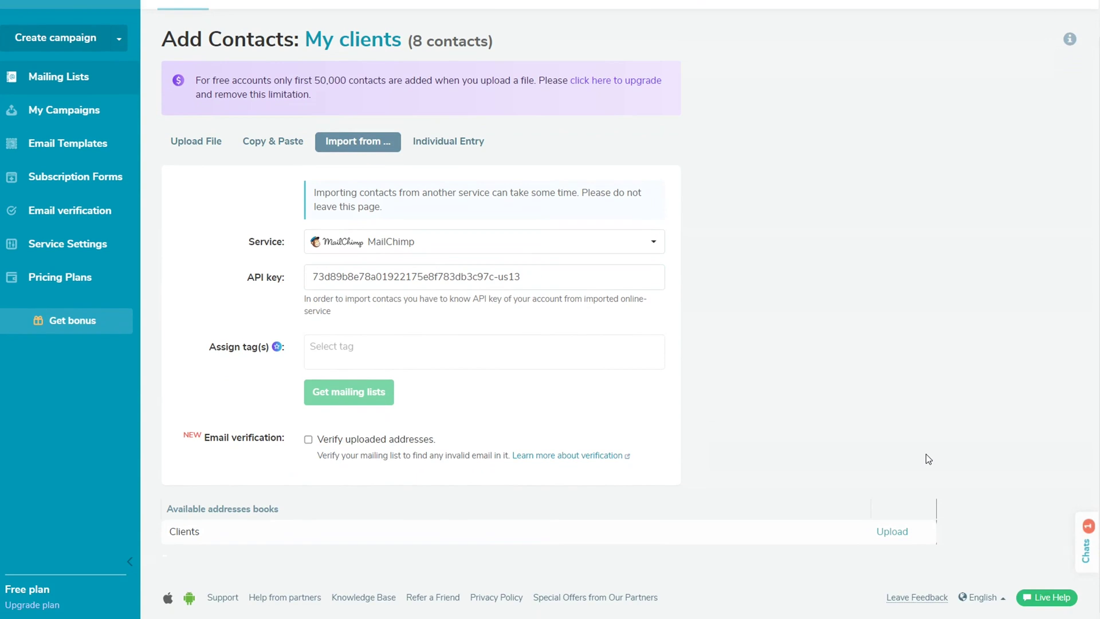
{"action": "left_click", "coordinate": [889, 531]}
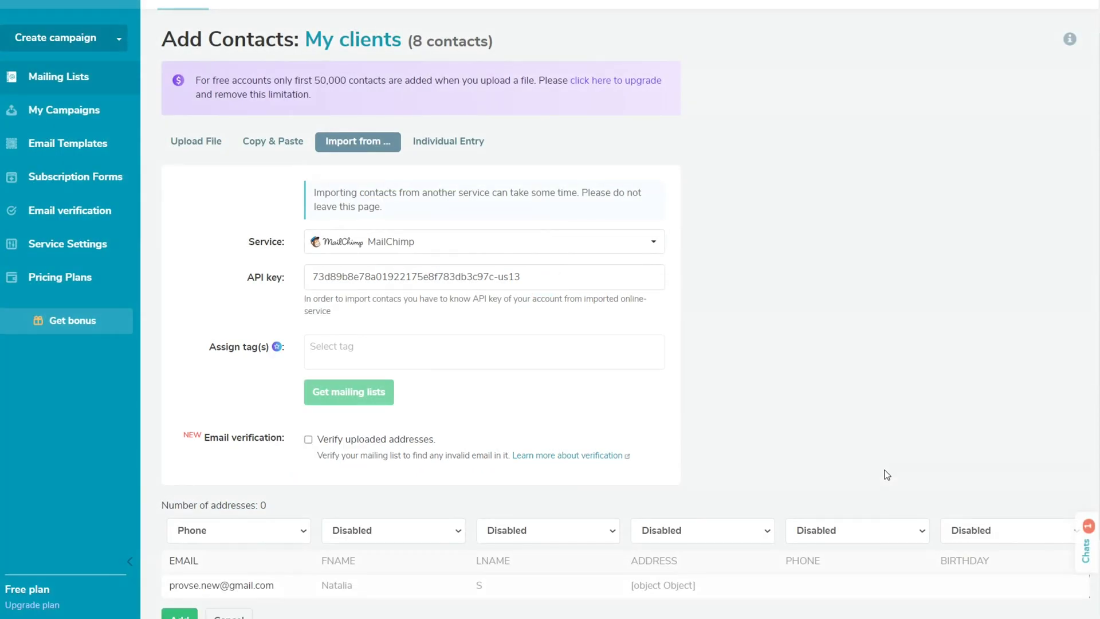
{"action": "scroll", "coordinate": [885, 470], "scroll_direction": "down", "scroll_amount": 3}
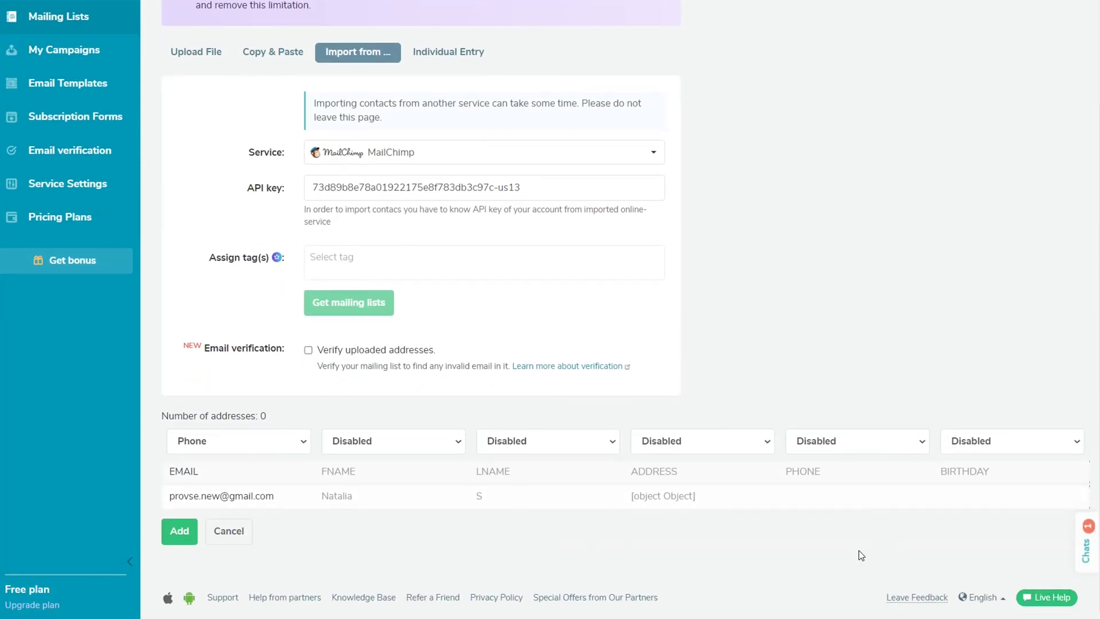
Map the imported columns to Email, Name and last_name and add the contact to My clients.
{"action": "left_click", "coordinate": [274, 444]}
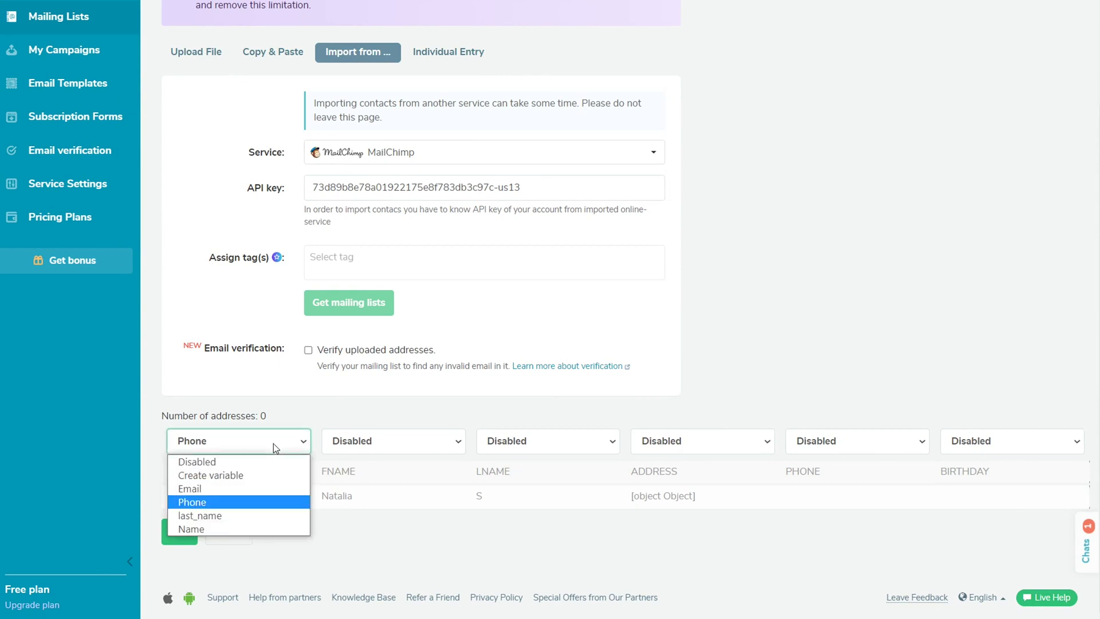
{"action": "left_click", "coordinate": [264, 491]}
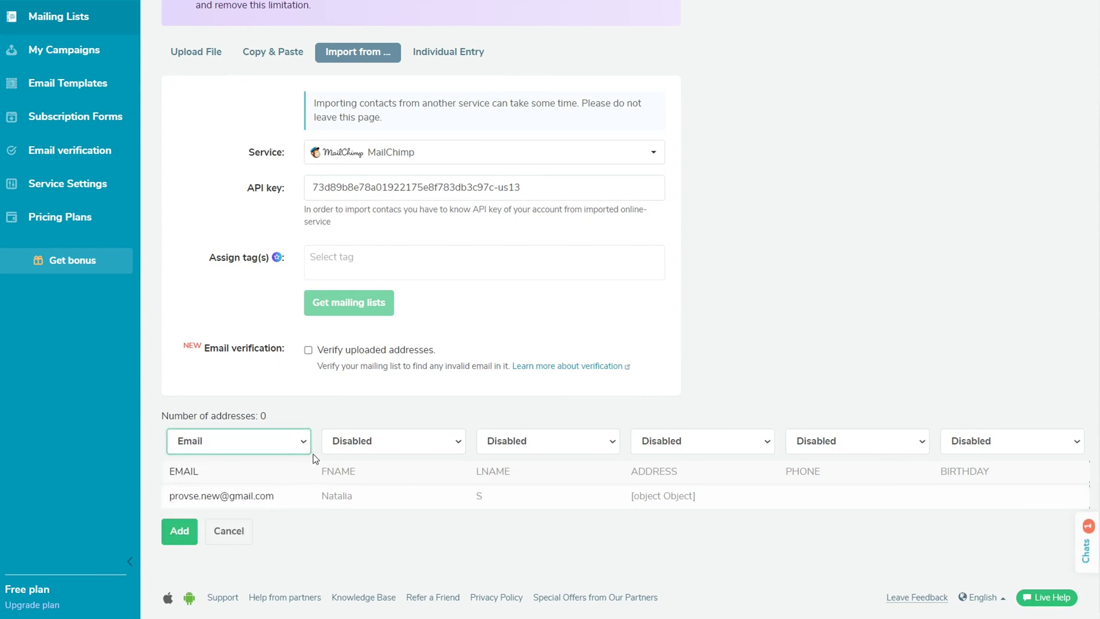
{"action": "left_click", "coordinate": [350, 446]}
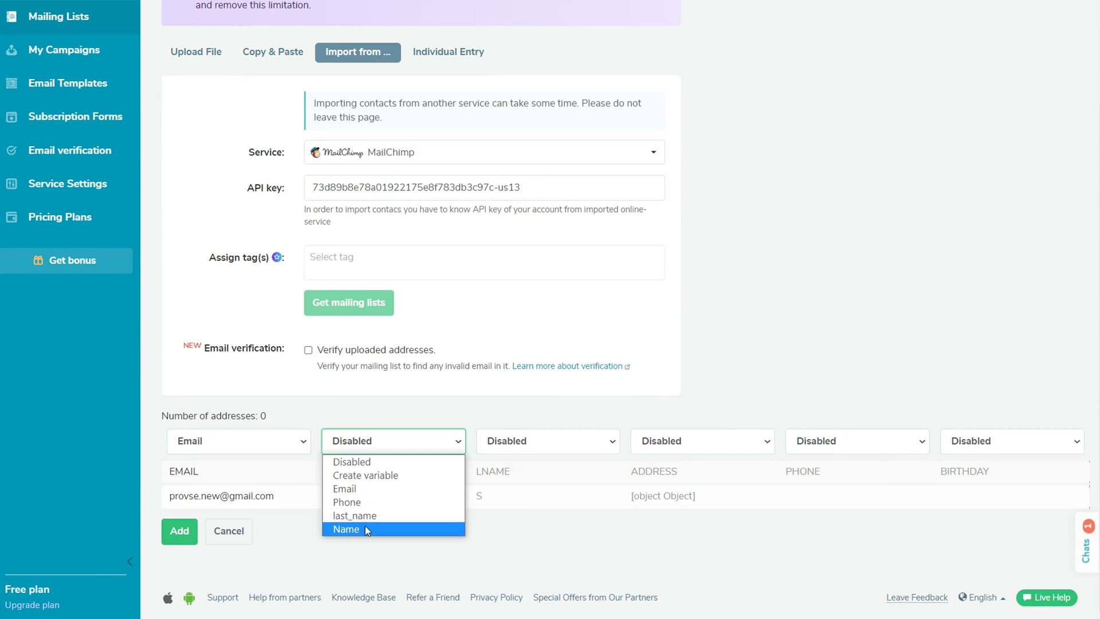
{"action": "left_click", "coordinate": [366, 526]}
{"action": "left_click", "coordinate": [586, 446]}
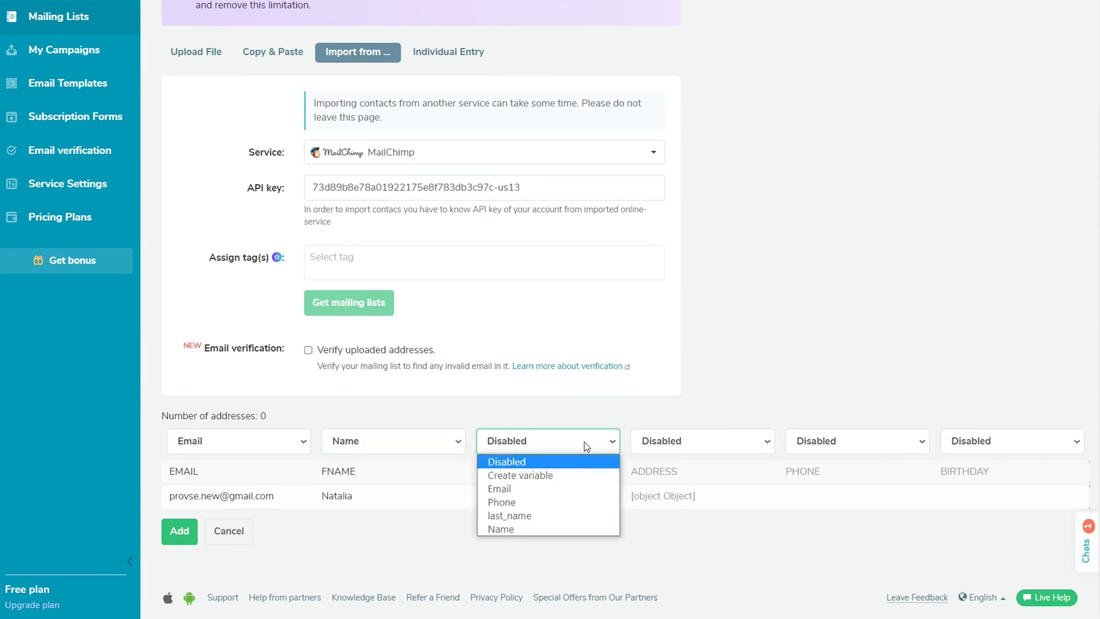
{"action": "left_click", "coordinate": [566, 516]}
{"action": "left_click", "coordinate": [175, 539]}
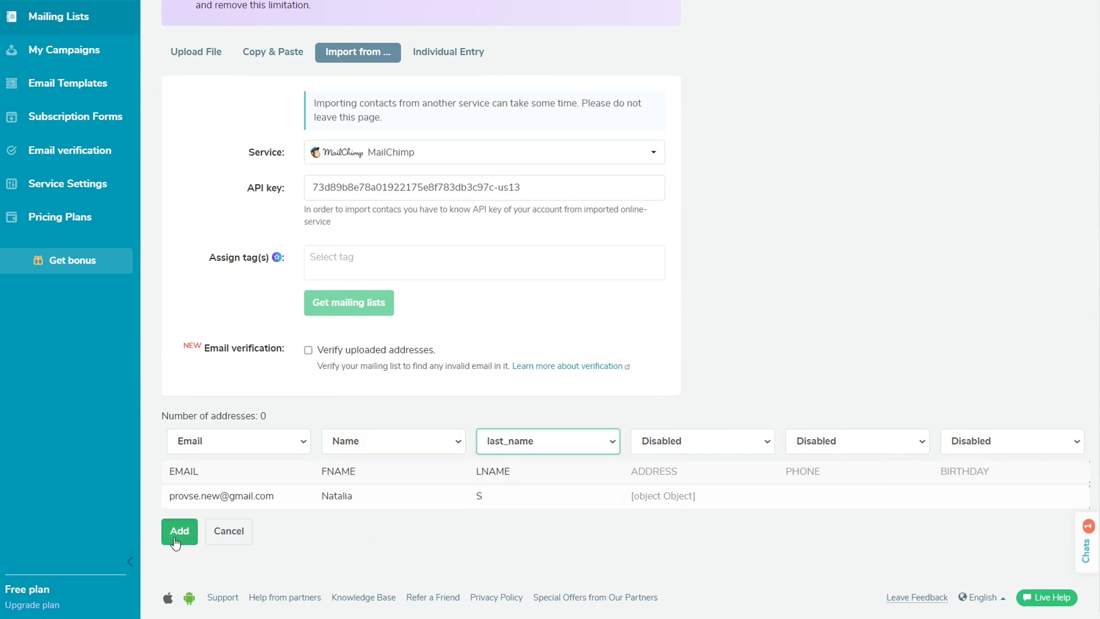
{"action": "left_click", "coordinate": [449, 178]}
Manually add a contact with the suggested email address, a last name and a first name.
{"action": "left_click", "coordinate": [408, 228]}
{"action": "left_click", "coordinate": [433, 260]}
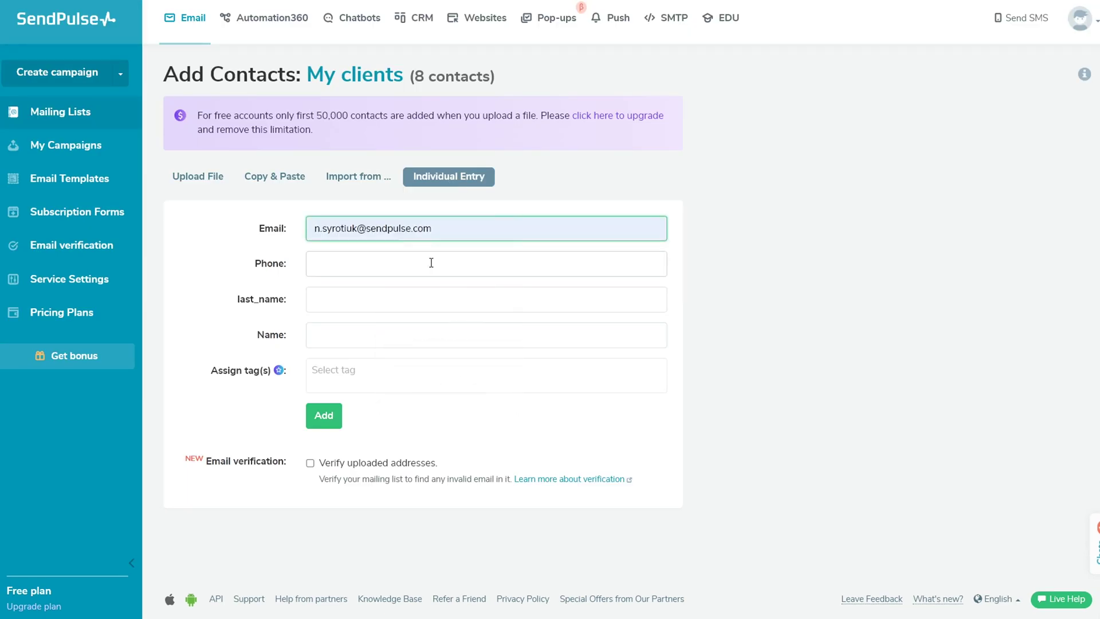
{"action": "left_click", "coordinate": [314, 302]}
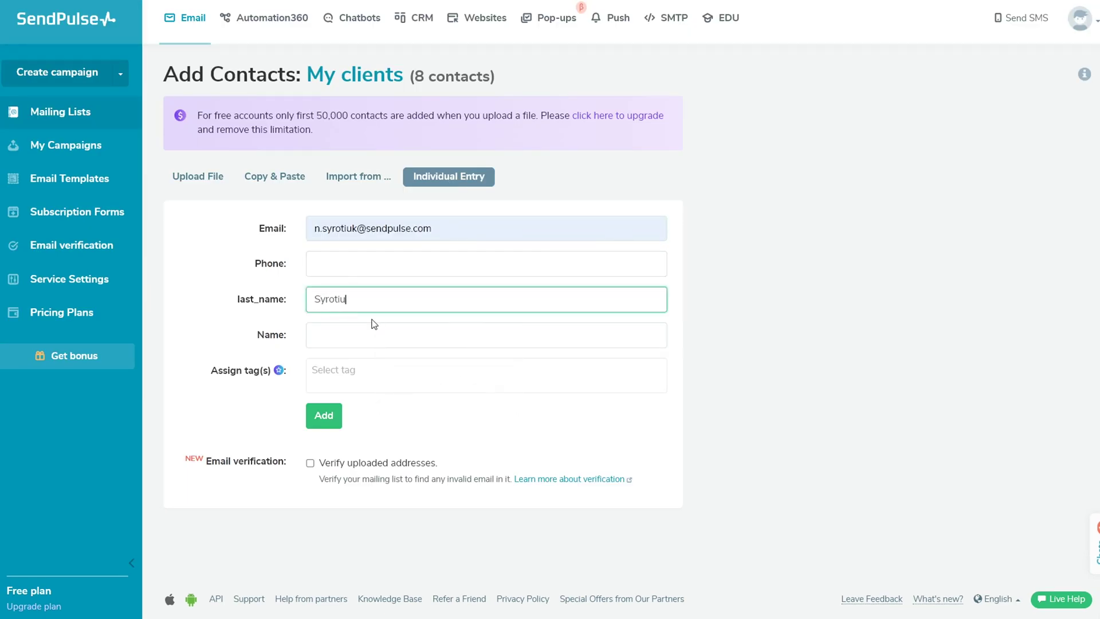
{"action": "left_click", "coordinate": [353, 337]}
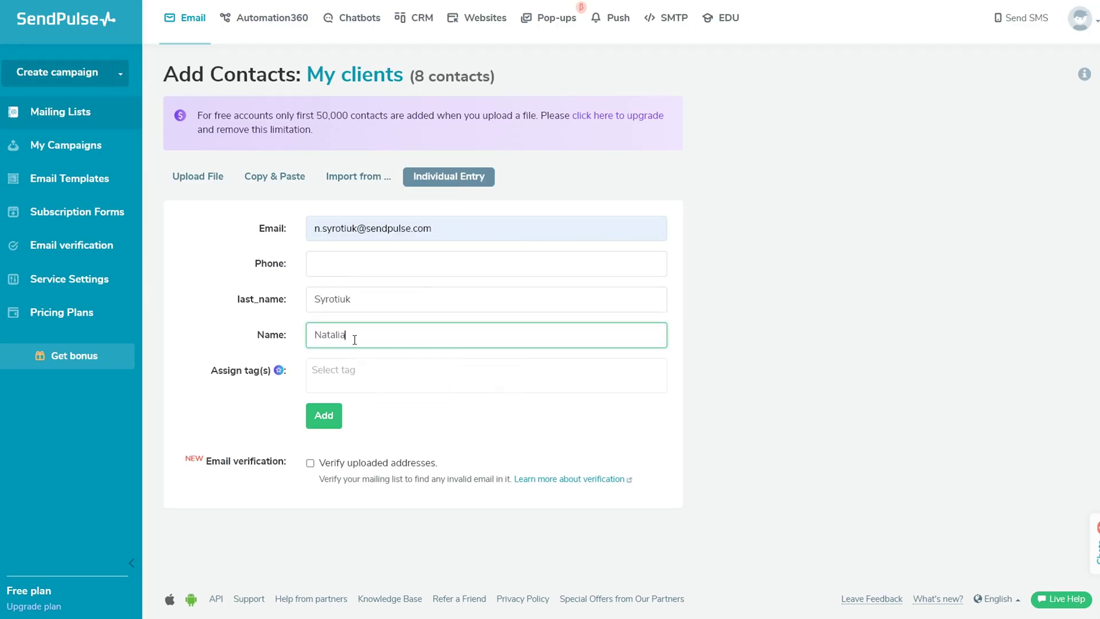
{"action": "left_click", "coordinate": [324, 419]}
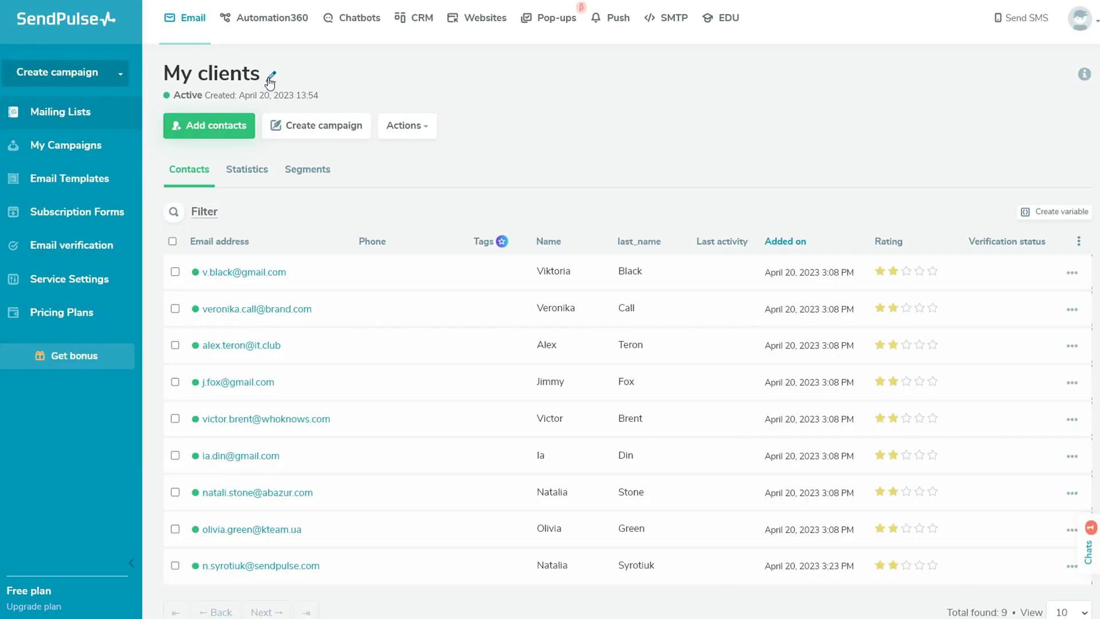
{"action": "left_click", "coordinate": [270, 75]}
Cancel the list rename and glance at the bulk Actions menu.
{"action": "left_click", "coordinate": [703, 193]}
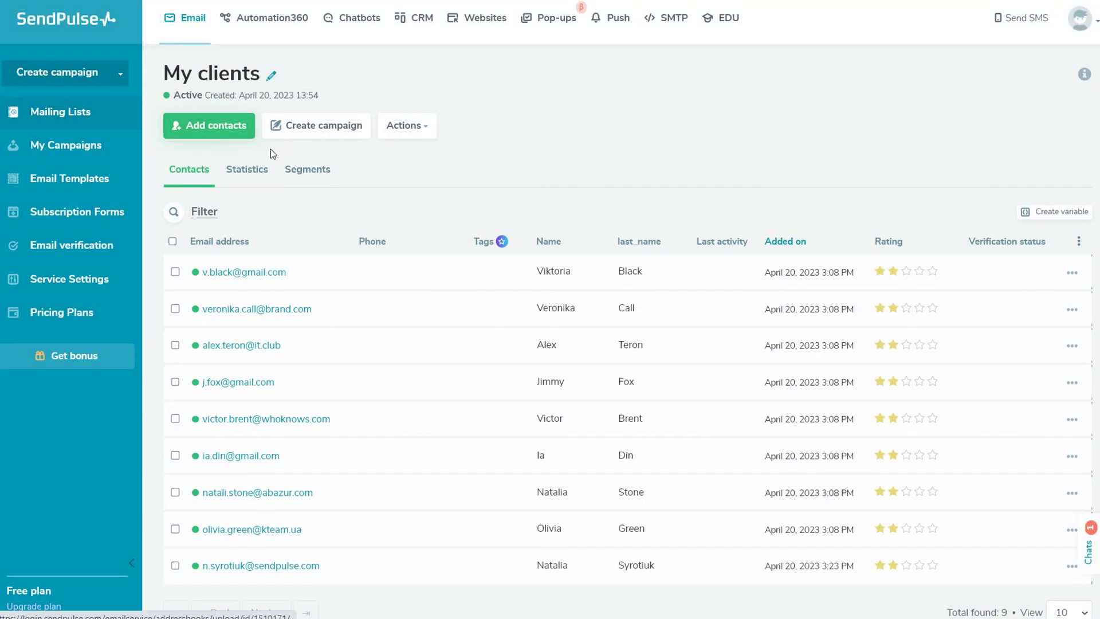
{"action": "left_click", "coordinate": [424, 132]}
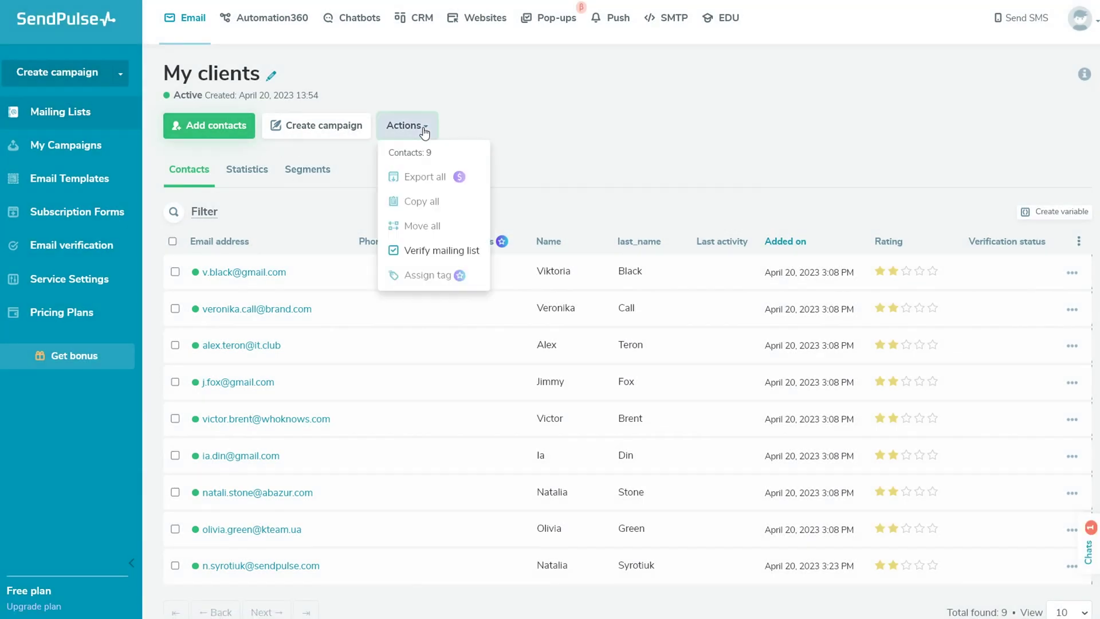
{"action": "left_click", "coordinate": [518, 196]}
Select the first, second and fourth contacts, then cancel copying them to Website Visitors.
{"action": "left_click", "coordinate": [175, 272]}
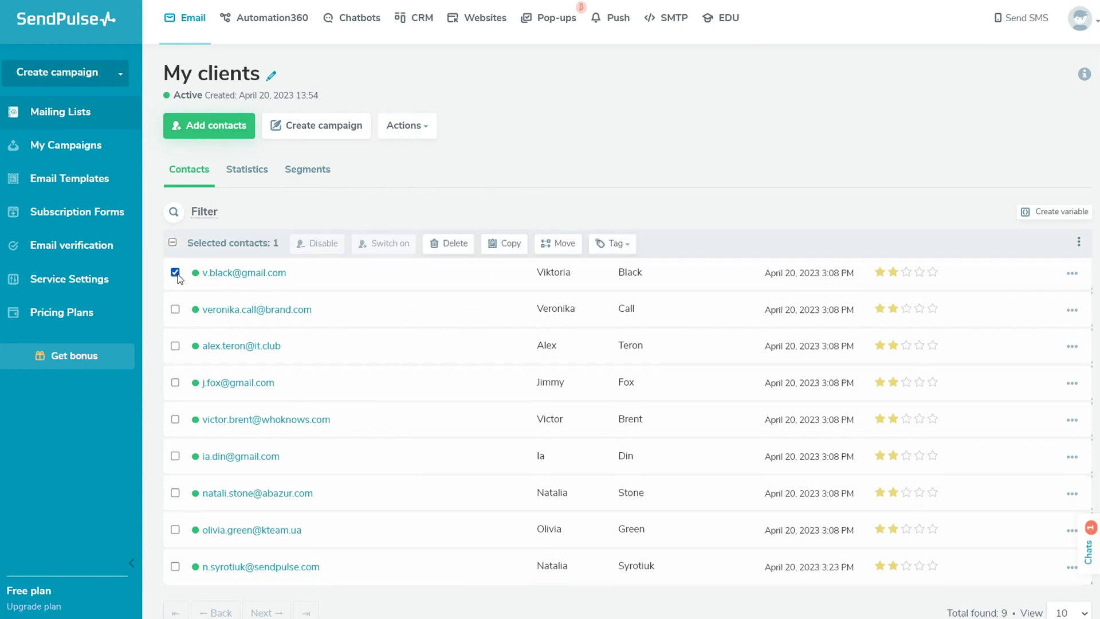
{"action": "left_click", "coordinate": [176, 308]}
{"action": "left_click", "coordinate": [175, 382]}
{"action": "left_click", "coordinate": [506, 246]}
{"action": "left_click", "coordinate": [558, 192]}
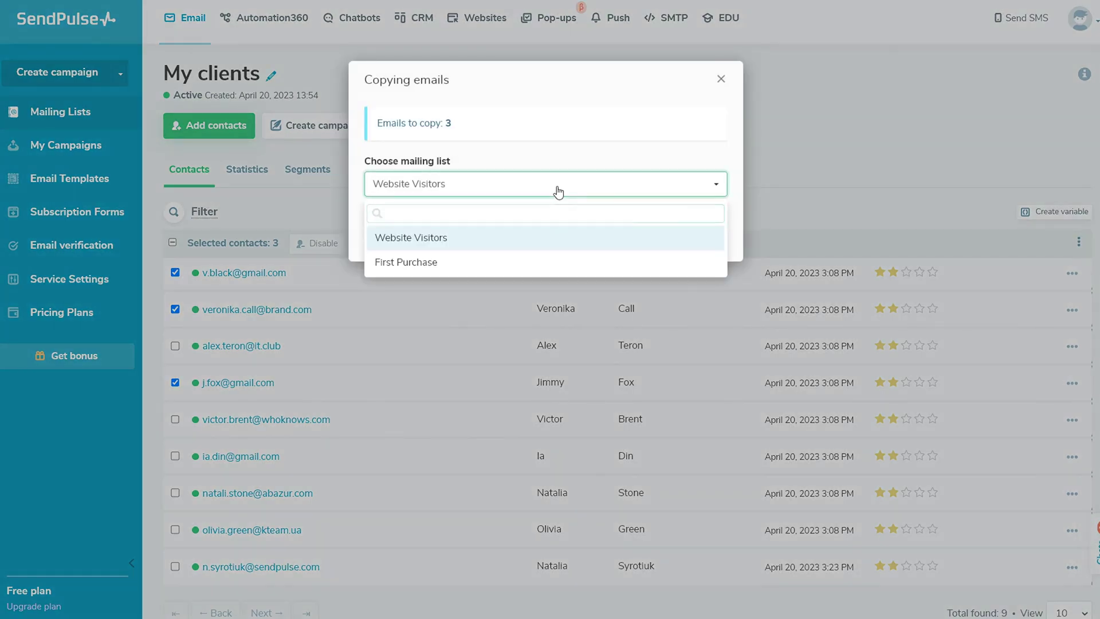
{"action": "left_click", "coordinate": [558, 191]}
{"action": "left_click", "coordinate": [705, 239]}
Cancel moving the selected contacts, then select and deselect all nine contacts.
{"action": "left_click", "coordinate": [556, 244]}
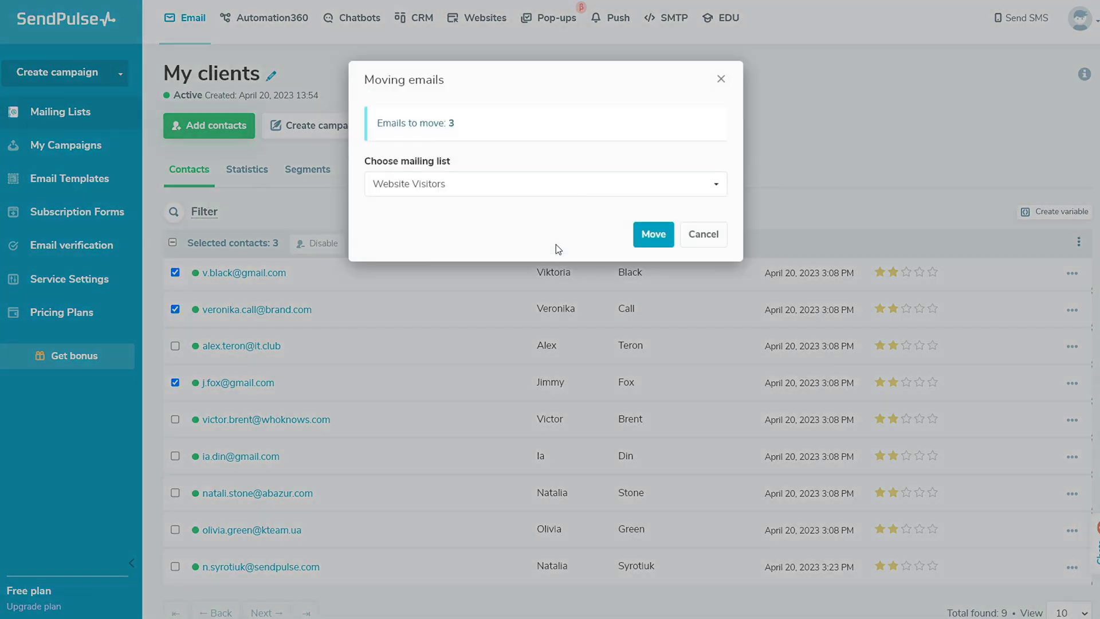
{"action": "left_click", "coordinate": [591, 193]}
{"action": "left_click", "coordinate": [591, 193]}
{"action": "left_click", "coordinate": [705, 235]}
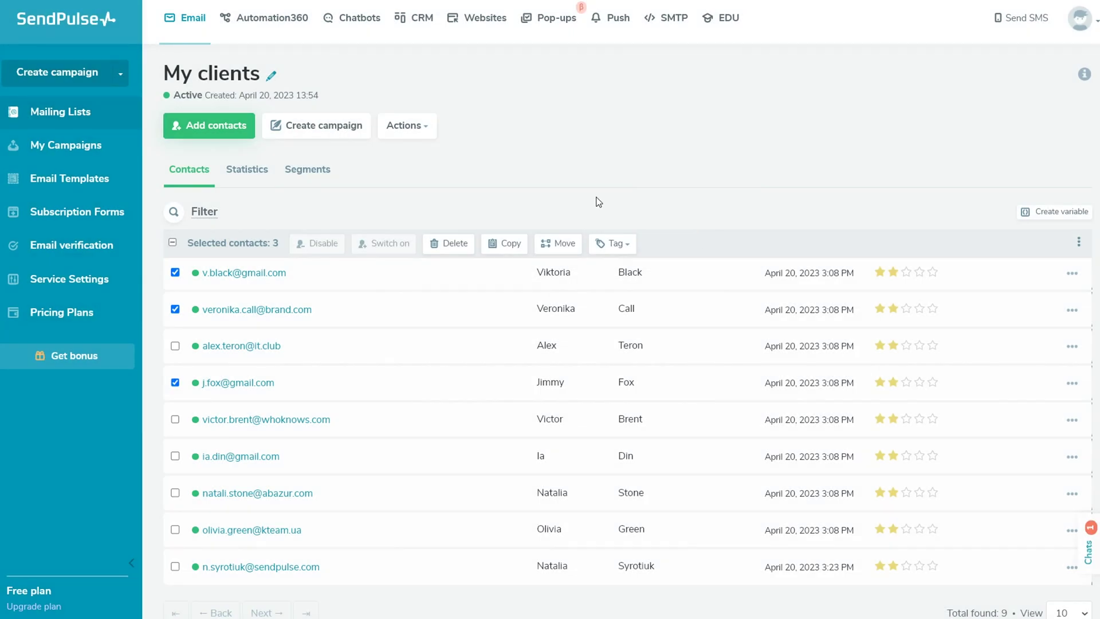
{"action": "left_click", "coordinate": [173, 244]}
{"action": "left_click", "coordinate": [173, 244]}
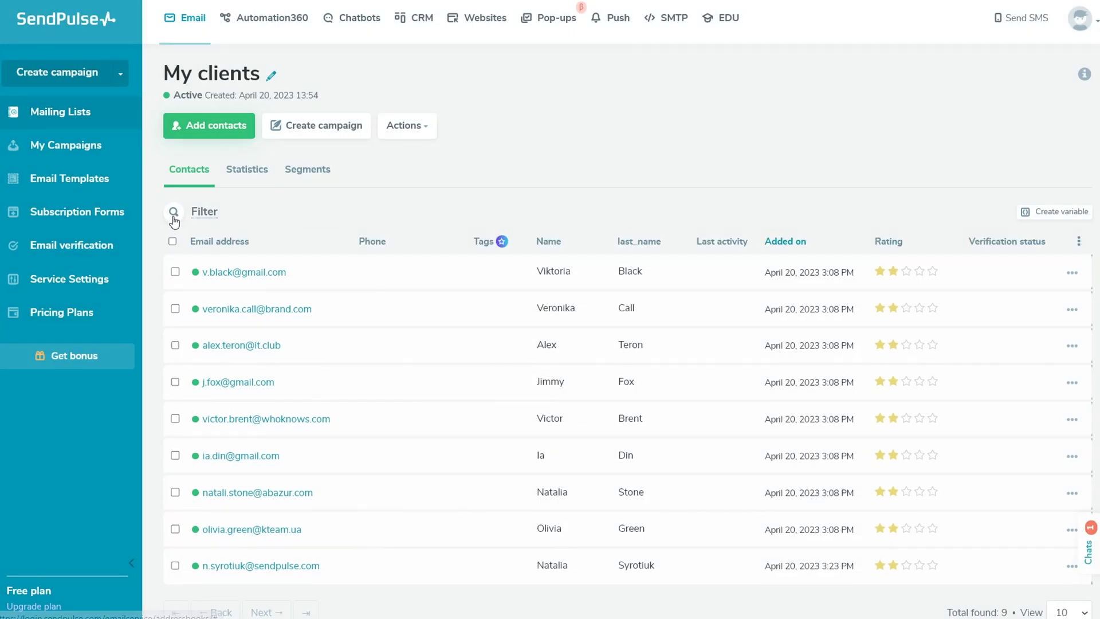
Review the contact filter options without applying any, then start renaming the last_name variable.
{"action": "left_click", "coordinate": [174, 213]}
{"action": "left_click", "coordinate": [262, 264]}
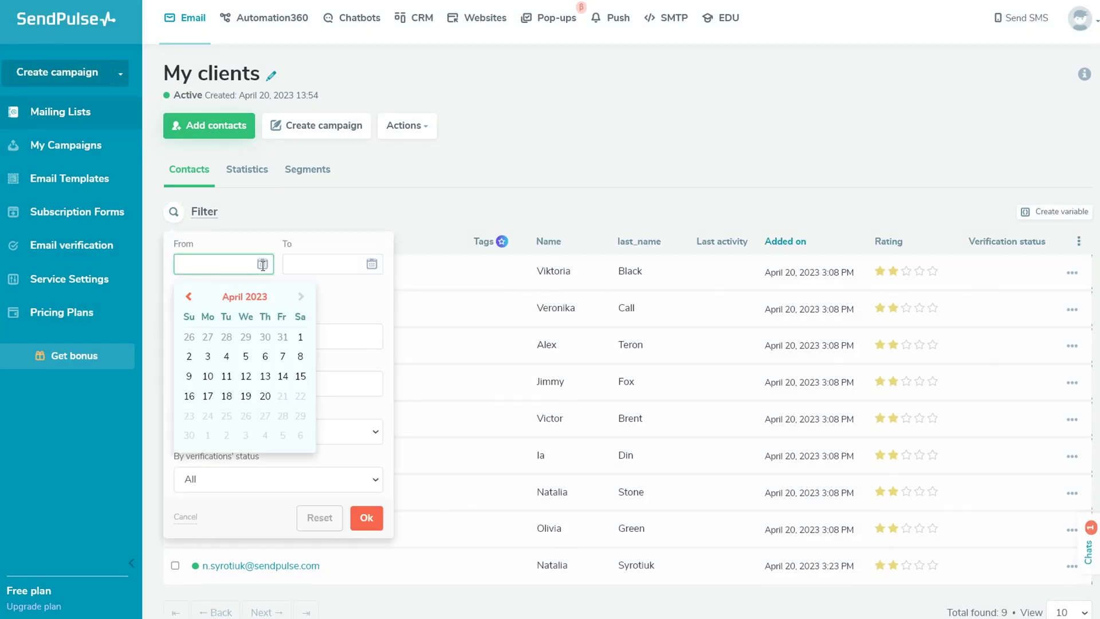
{"action": "left_click", "coordinate": [337, 298]}
{"action": "left_click", "coordinate": [178, 294]}
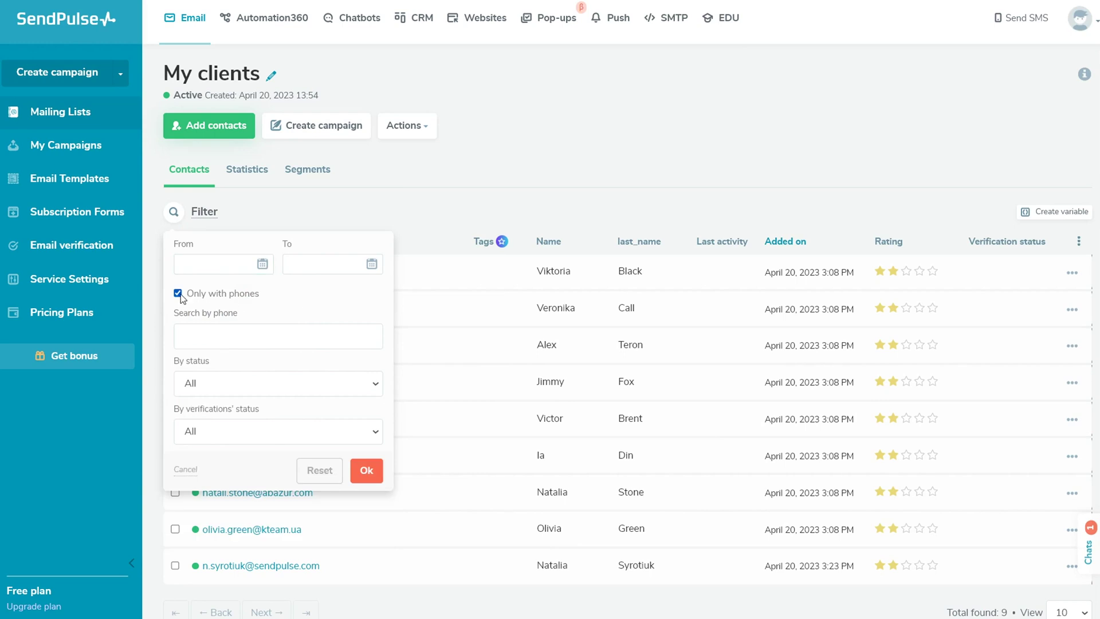
{"action": "left_click", "coordinate": [178, 294]}
{"action": "left_click", "coordinate": [276, 434]}
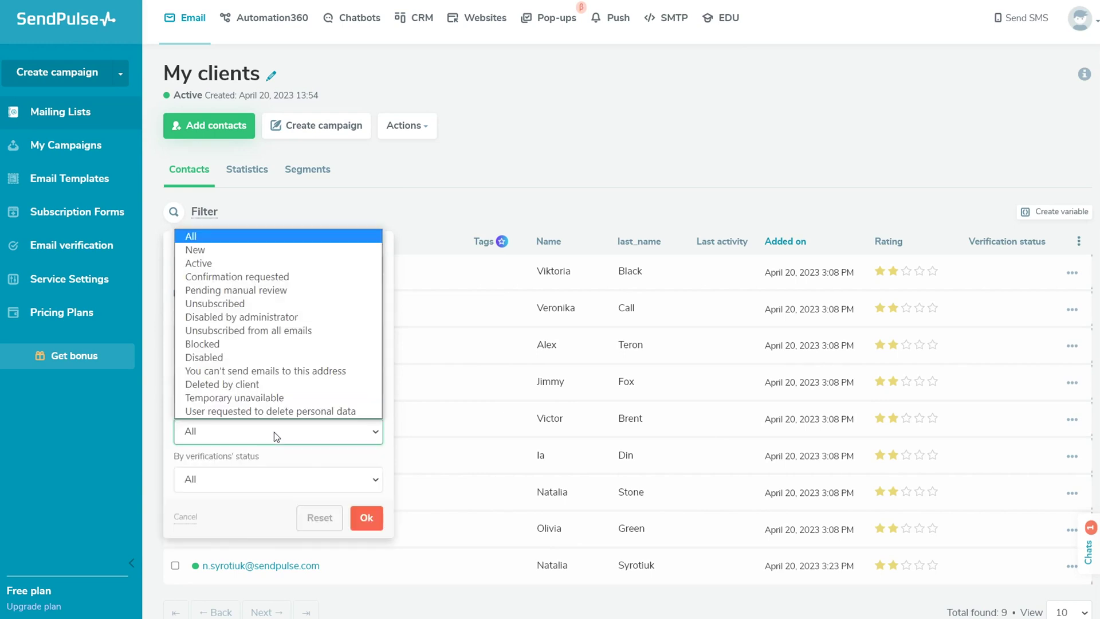
{"action": "left_click", "coordinate": [273, 432]}
{"action": "left_click", "coordinate": [273, 480]}
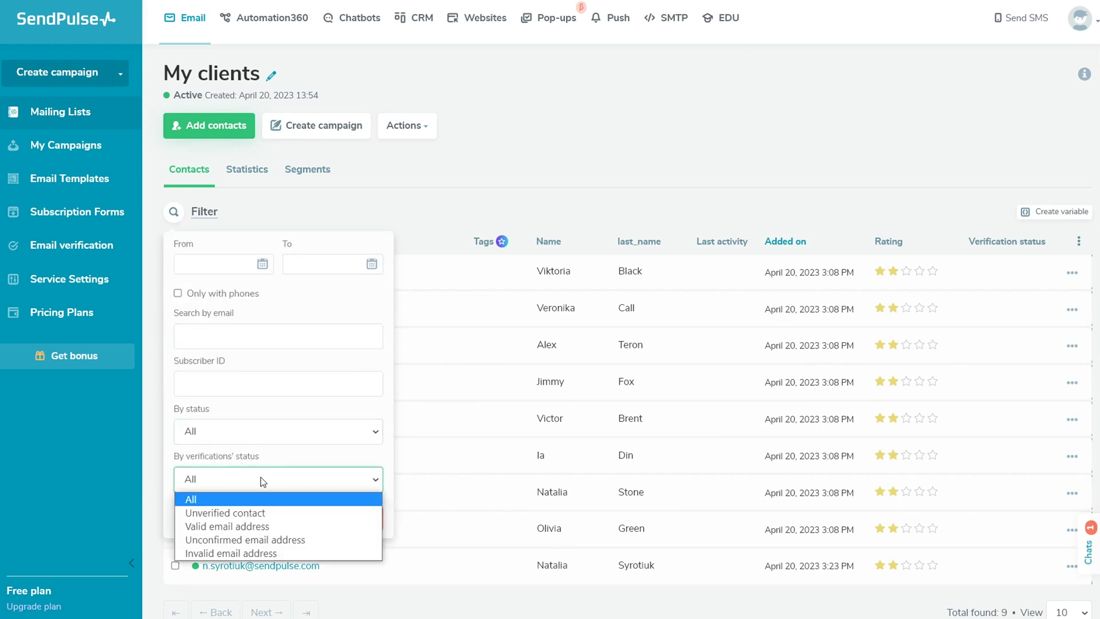
{"action": "left_click", "coordinate": [283, 464]}
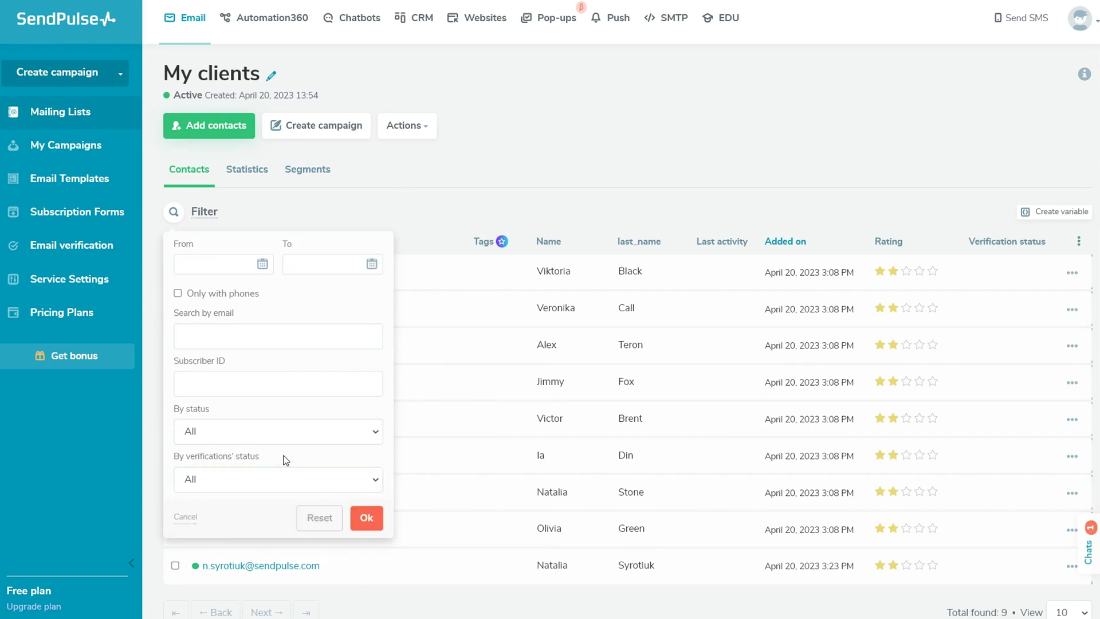
{"action": "left_click", "coordinate": [426, 207]}
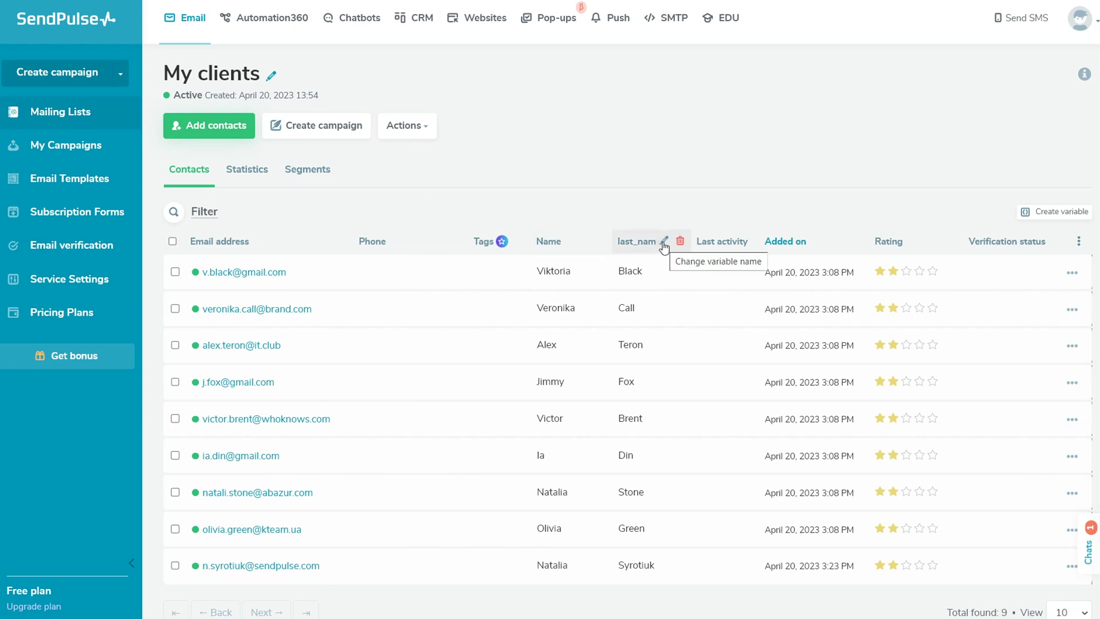
{"action": "left_click", "coordinate": [665, 241]}
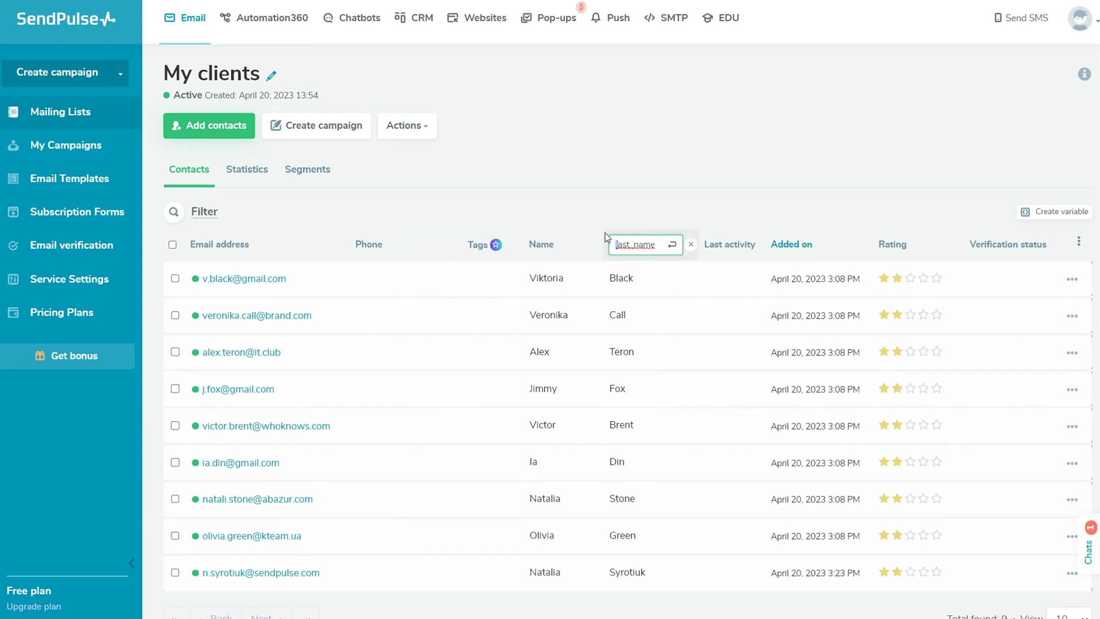
Rename the last_name variable to 'Last Name'.
{"action": "double_click", "coordinate": [622, 245]}
{"action": "type", "text": "Last name"}
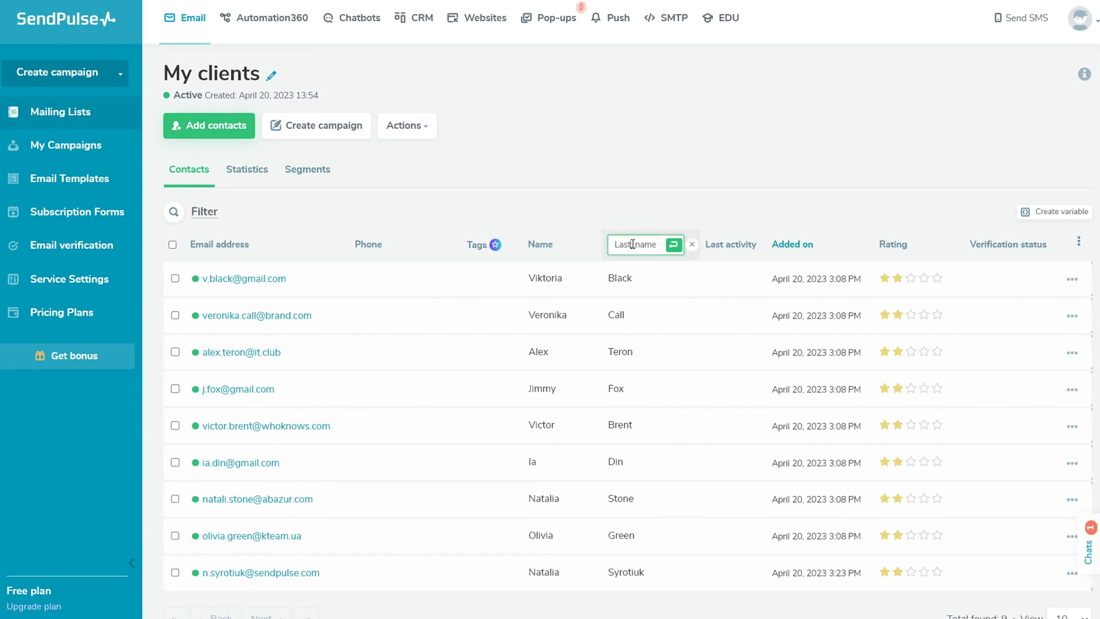
{"action": "left_click", "coordinate": [632, 244]}
{"action": "left_click_drag", "start_coordinate": [631, 244], "coordinate": [640, 245]}
{"action": "type", "text": "N"}
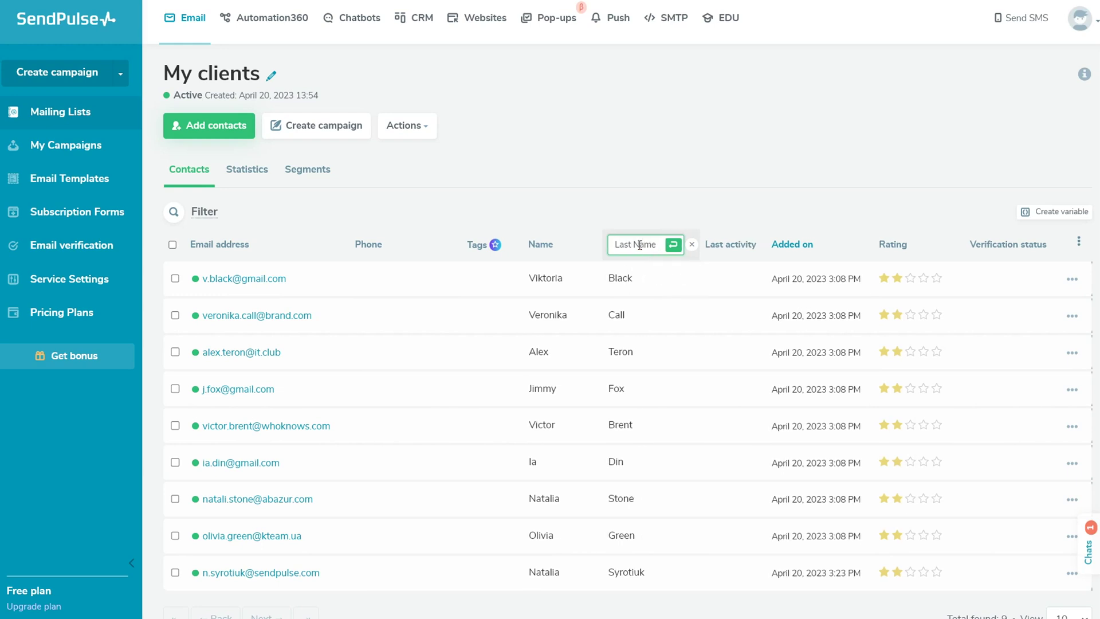
{"action": "left_click", "coordinate": [672, 246]}
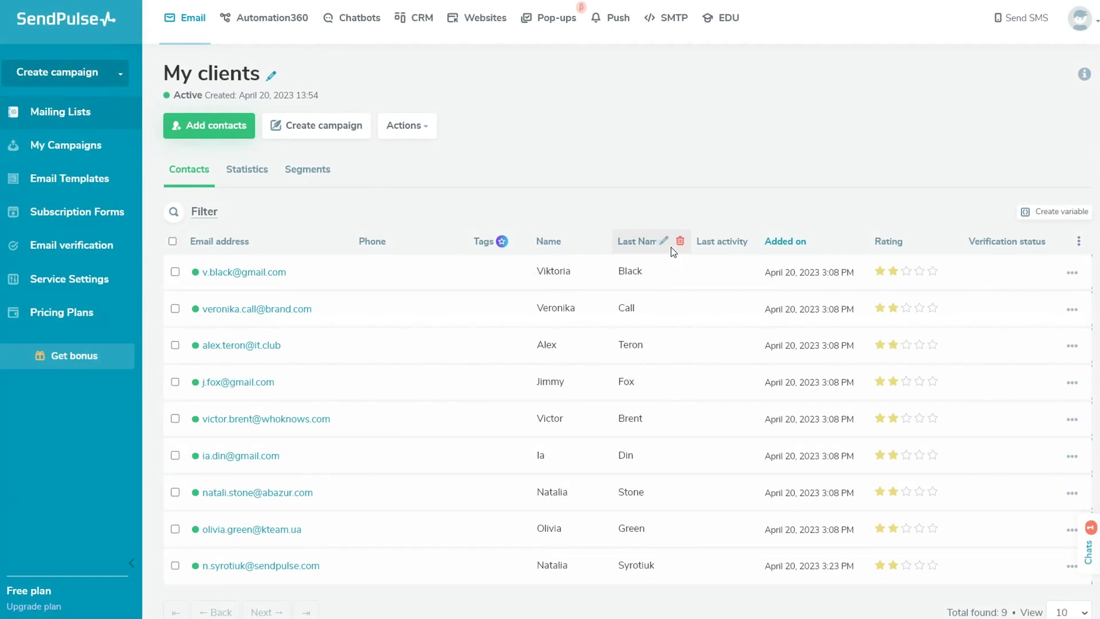
Create a new String variable named City.
{"action": "left_click", "coordinate": [1026, 213]}
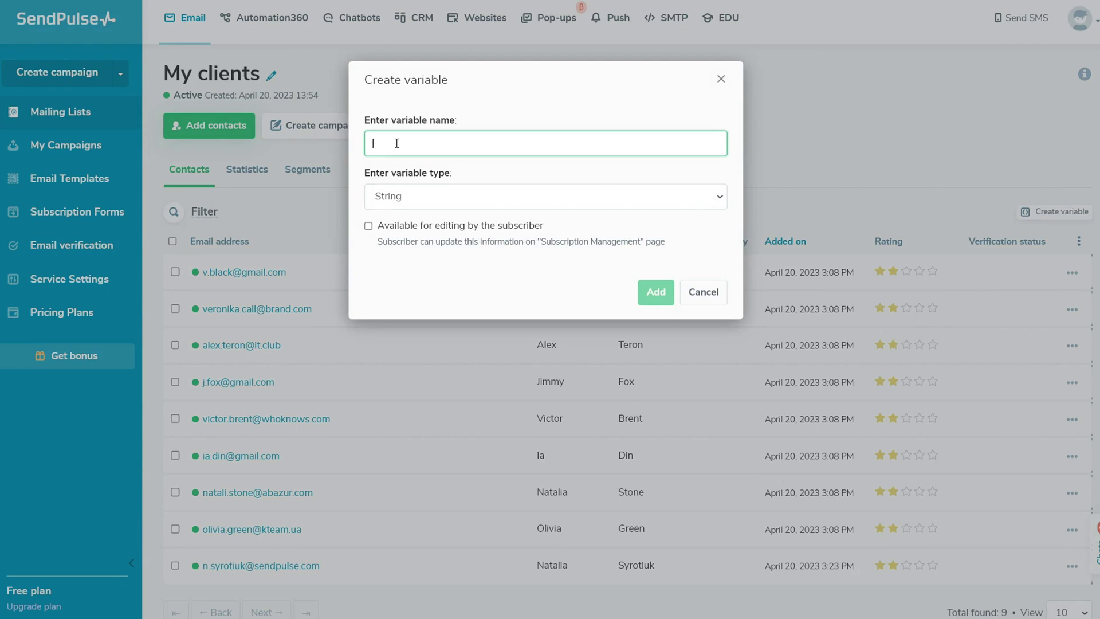
{"action": "type", "text": "q"}
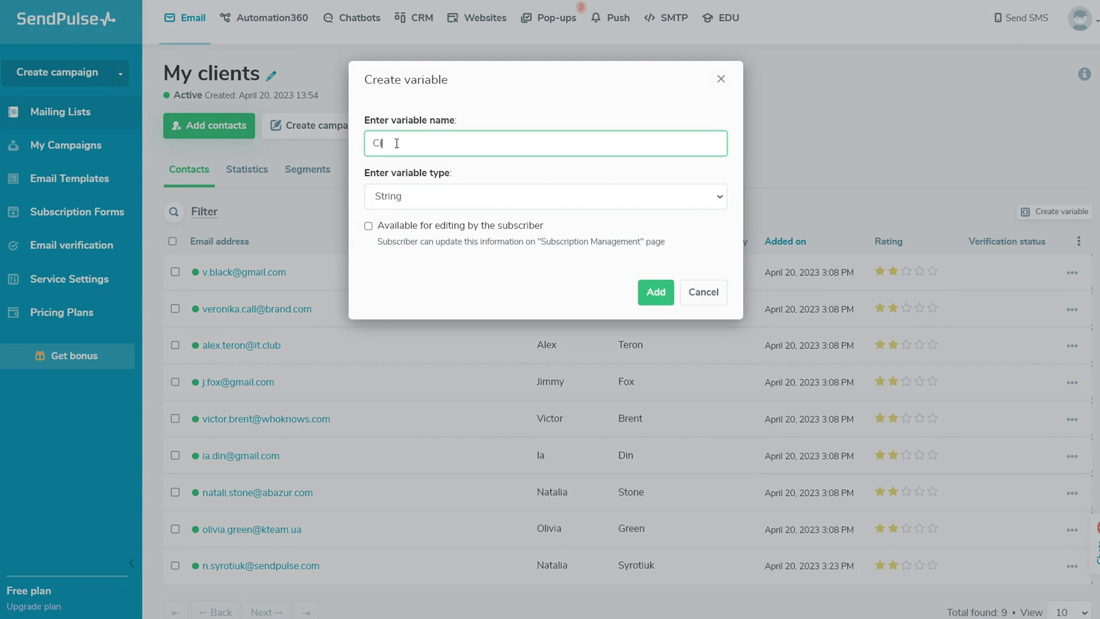
{"action": "type", "text": "ity"}
{"action": "left_click", "coordinate": [545, 200]}
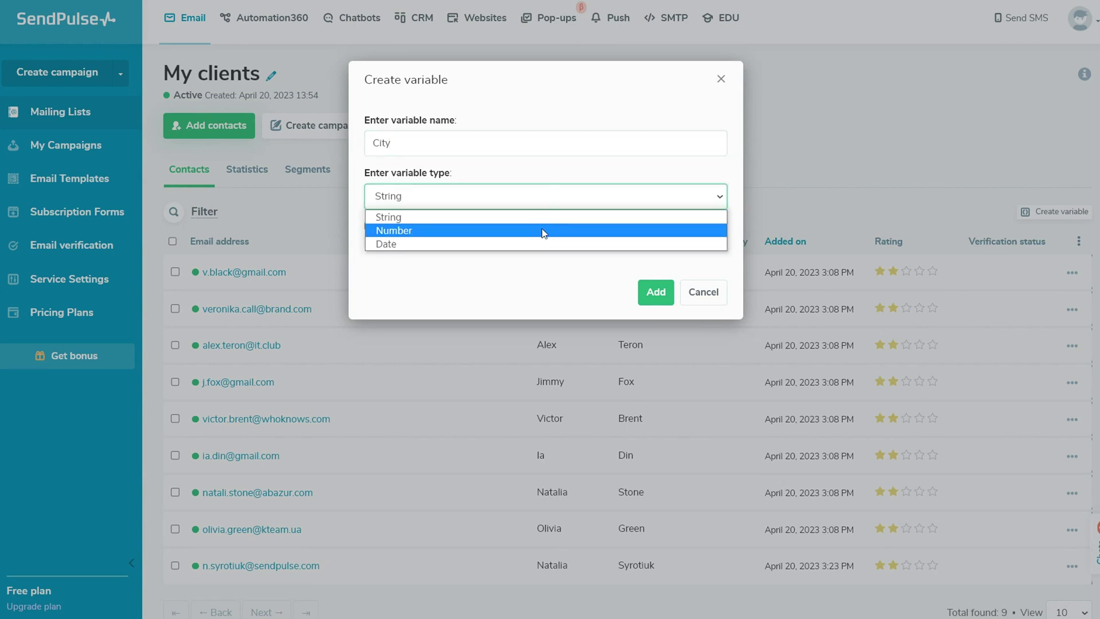
{"action": "left_click", "coordinate": [543, 219]}
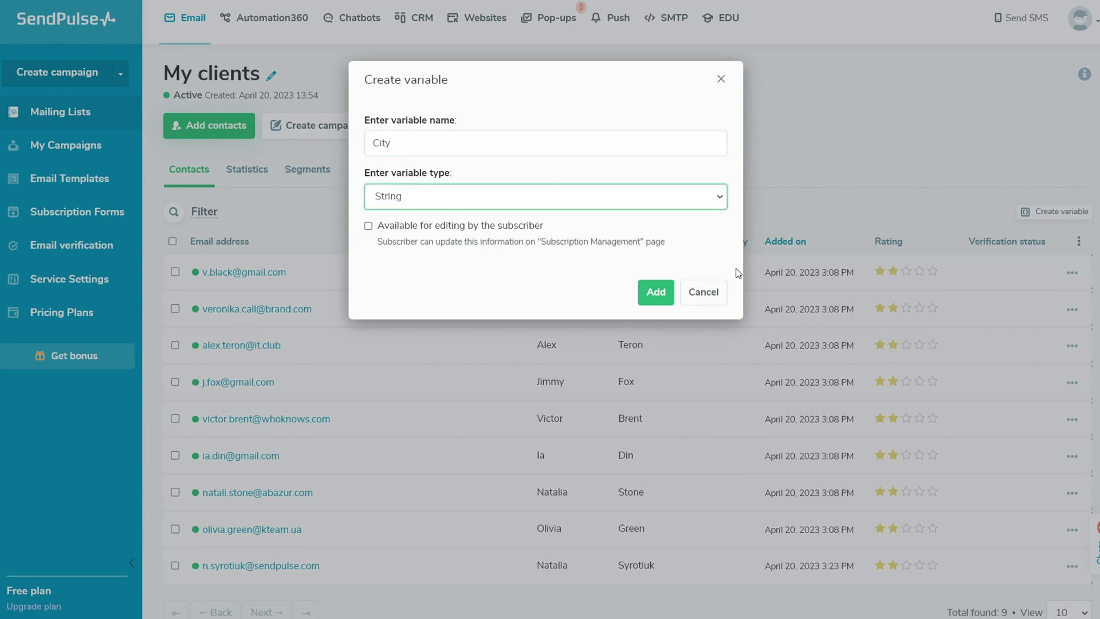
{"action": "left_click", "coordinate": [656, 293]}
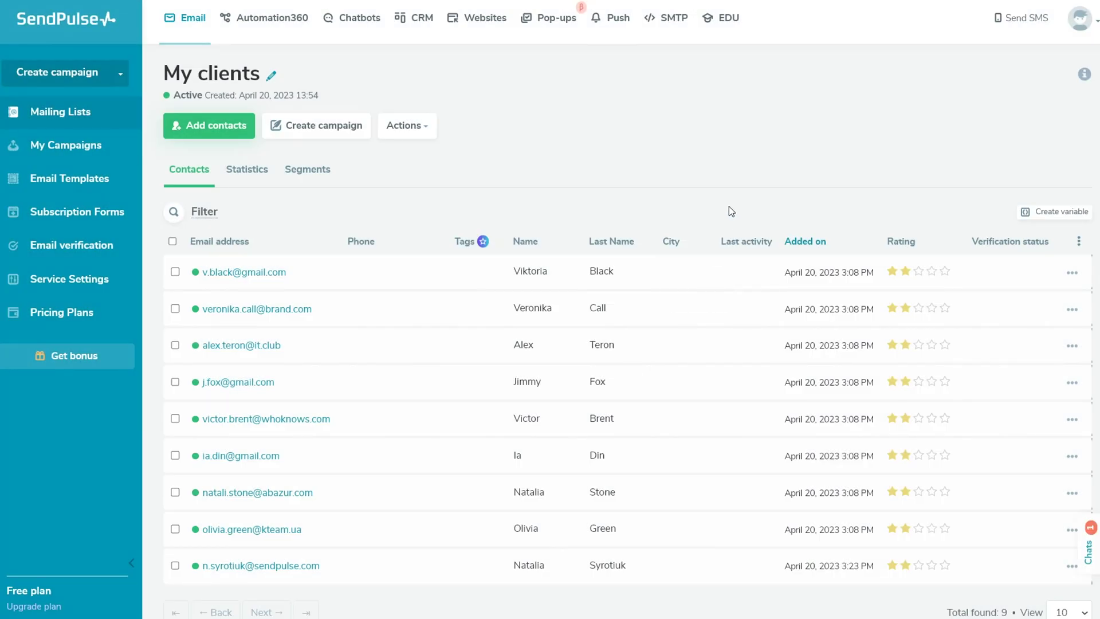
Enter London in the first contact's City cell and save it.
{"action": "mouse_move", "coordinate": [670, 274]}
{"action": "left_click", "coordinate": [670, 273]}
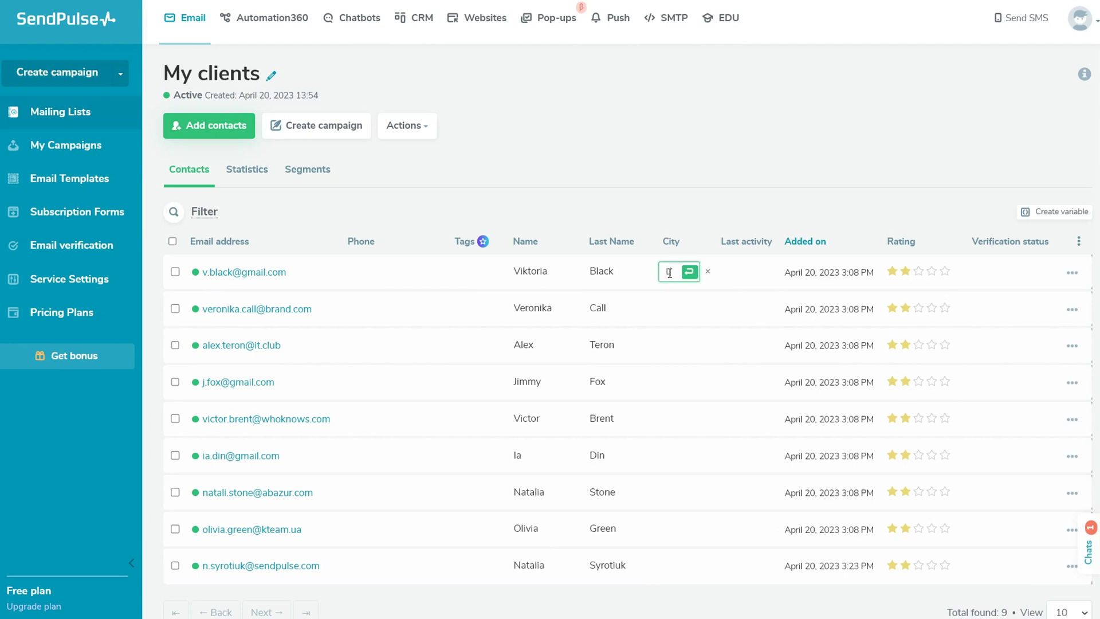
{"action": "type", "text": "London"}
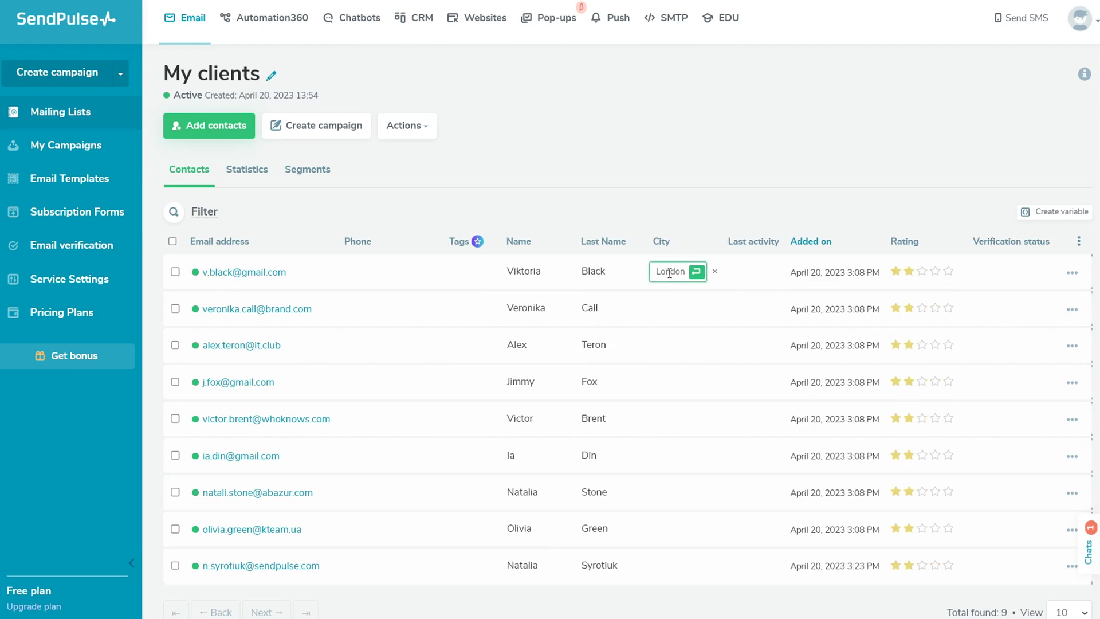
{"action": "left_click", "coordinate": [698, 272]}
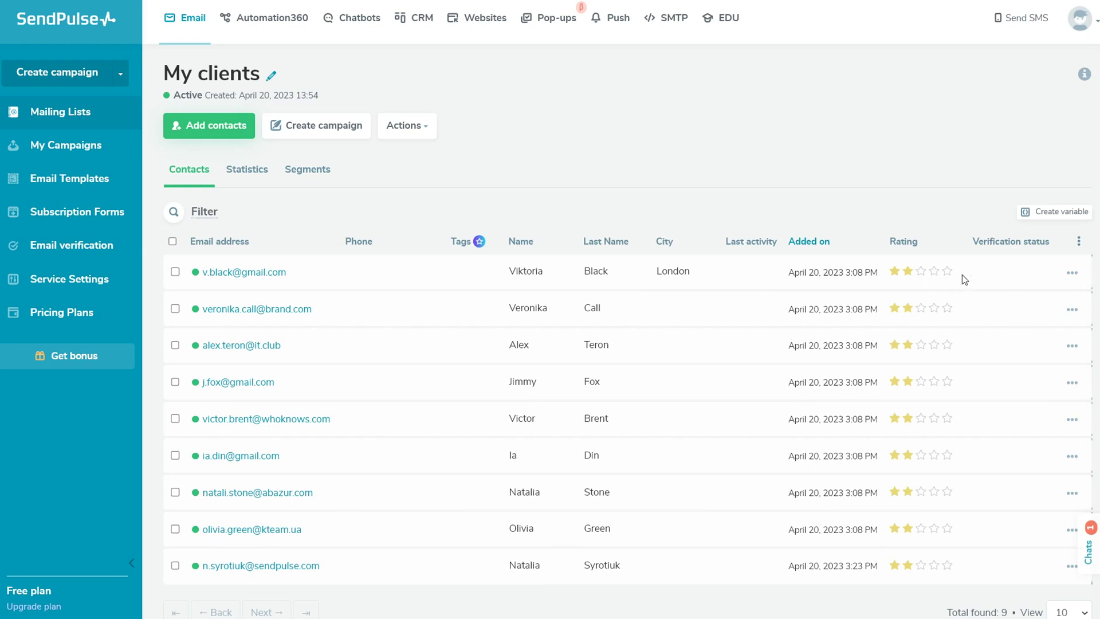
{"action": "left_click", "coordinate": [1075, 275]}
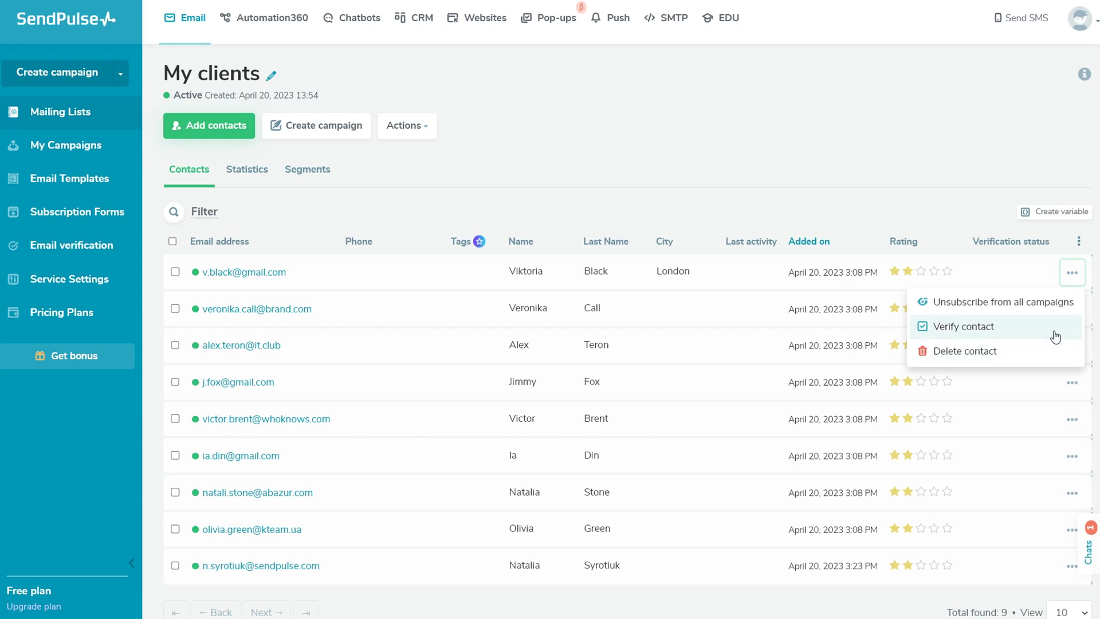
Hide and then restore the City and Last activity columns in the contacts table.
{"action": "left_click", "coordinate": [1014, 261]}
{"action": "left_click", "coordinate": [1079, 241]}
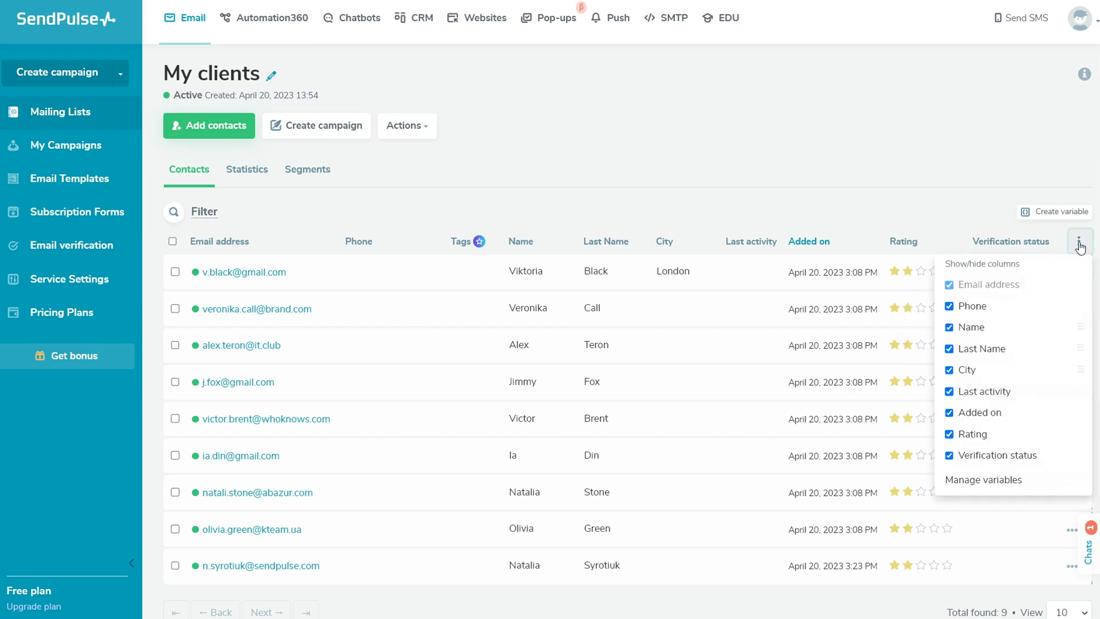
{"action": "left_click", "coordinate": [950, 371]}
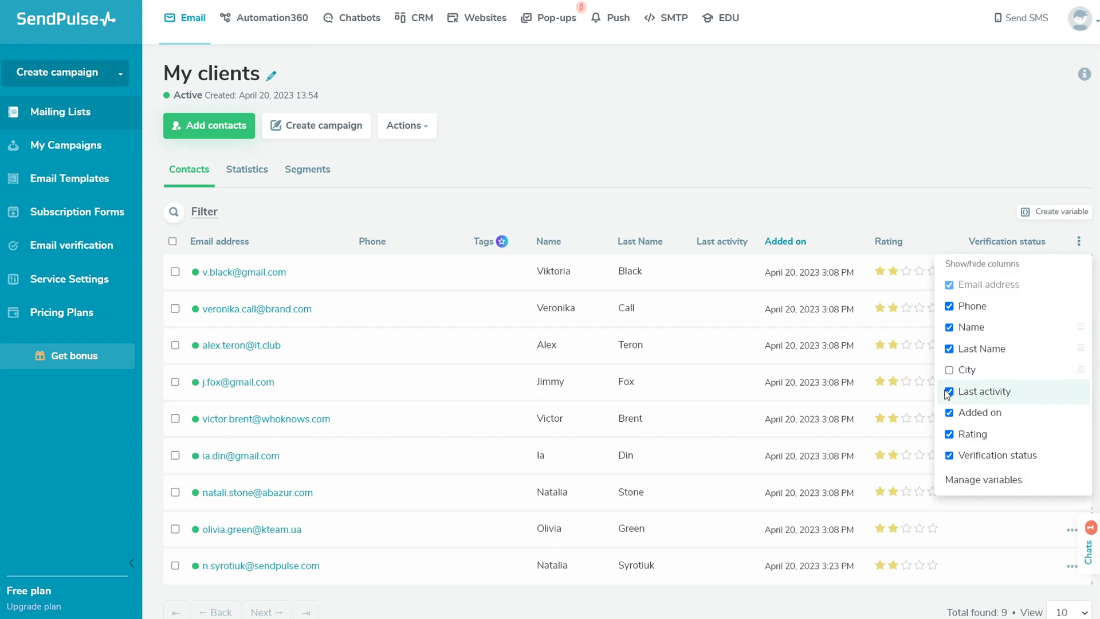
{"action": "left_click", "coordinate": [949, 392]}
{"action": "left_click", "coordinate": [950, 392]}
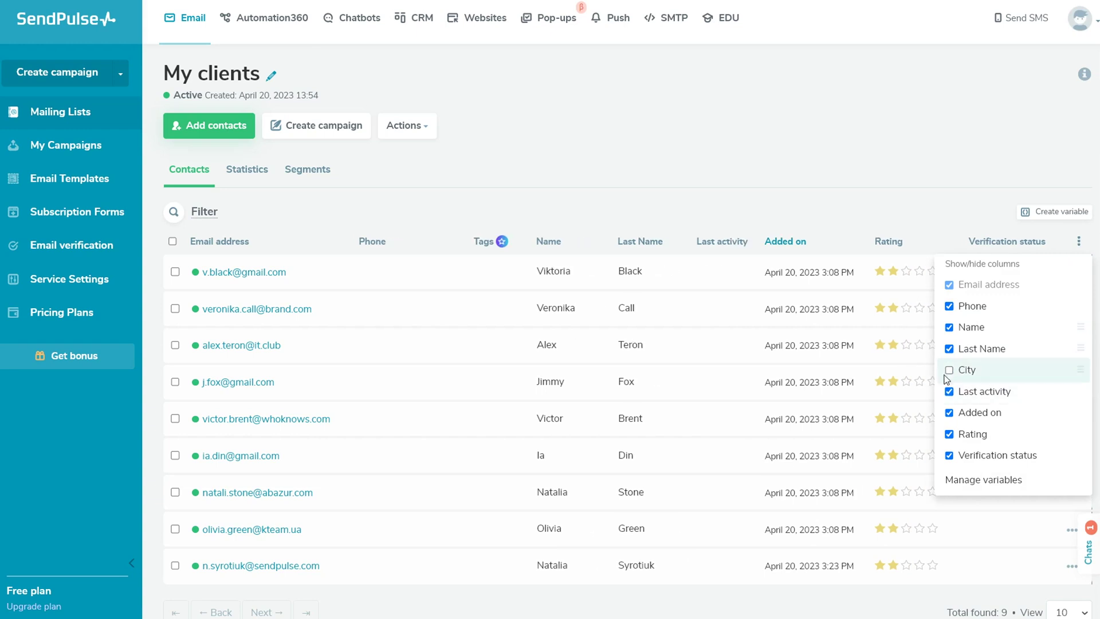
{"action": "left_click", "coordinate": [949, 370]}
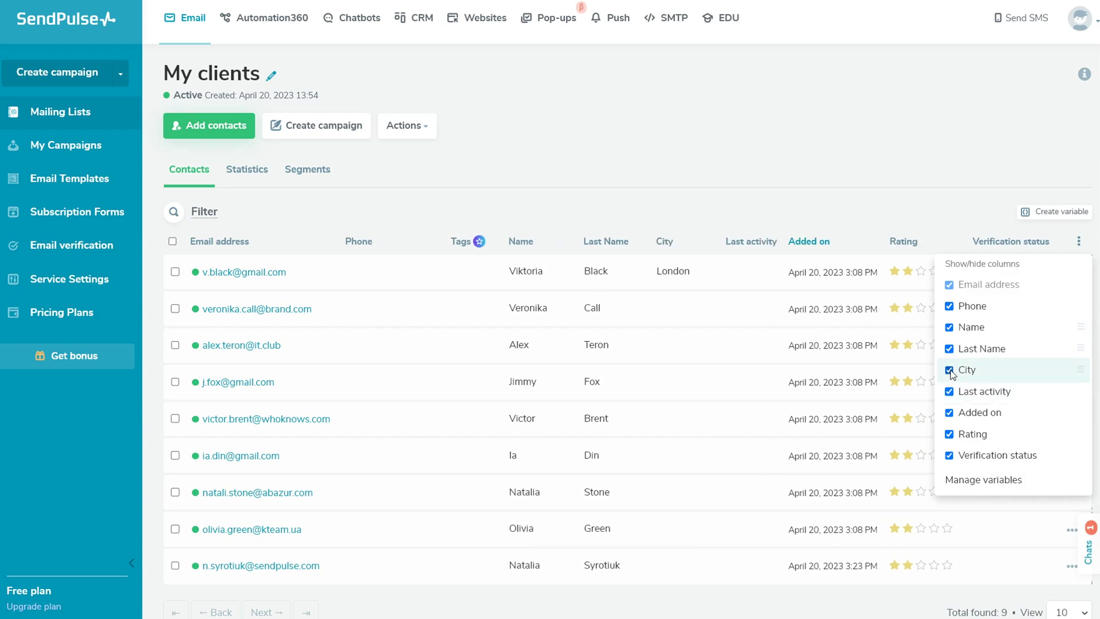
Stop subscribers from editing Last Name, then open the five-star subscriber's profile.
{"action": "left_click", "coordinate": [1032, 485]}
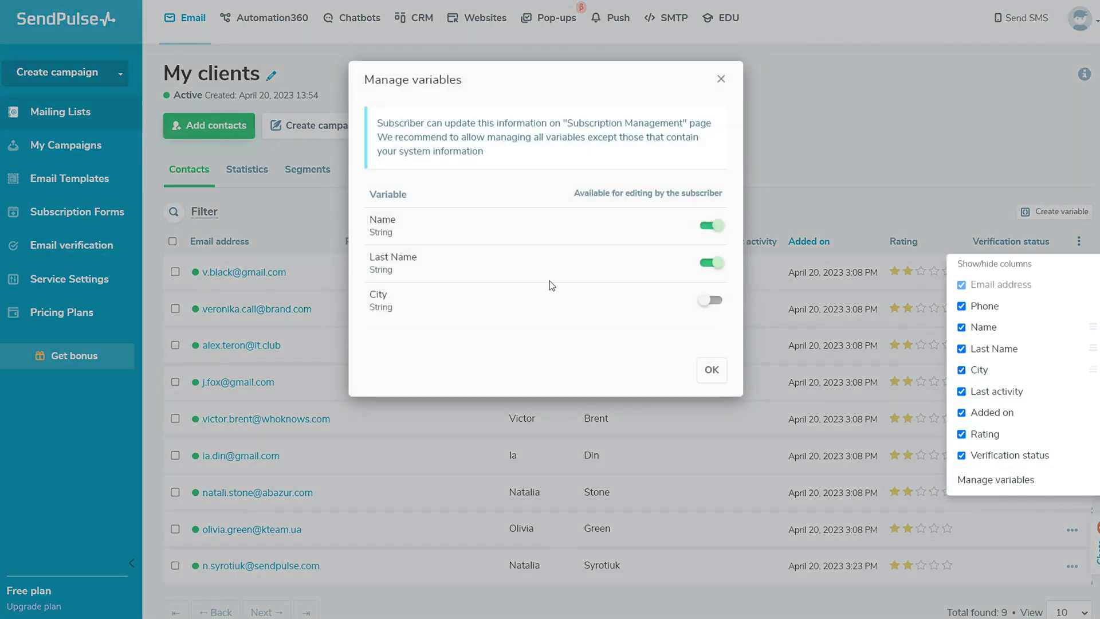
{"action": "left_click", "coordinate": [710, 263]}
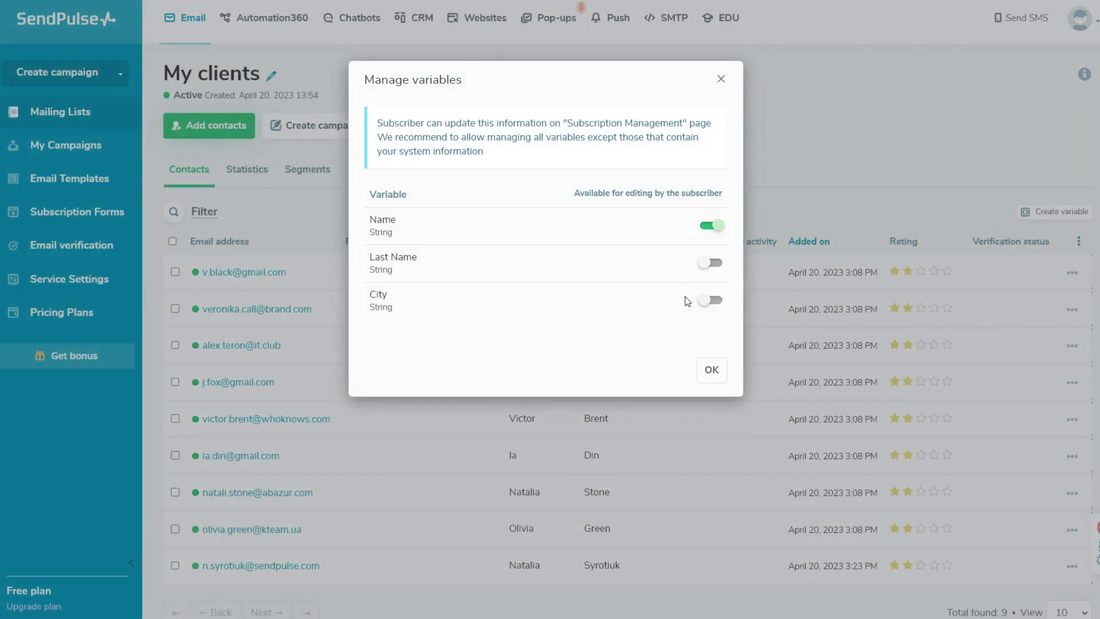
{"action": "left_click", "coordinate": [712, 370]}
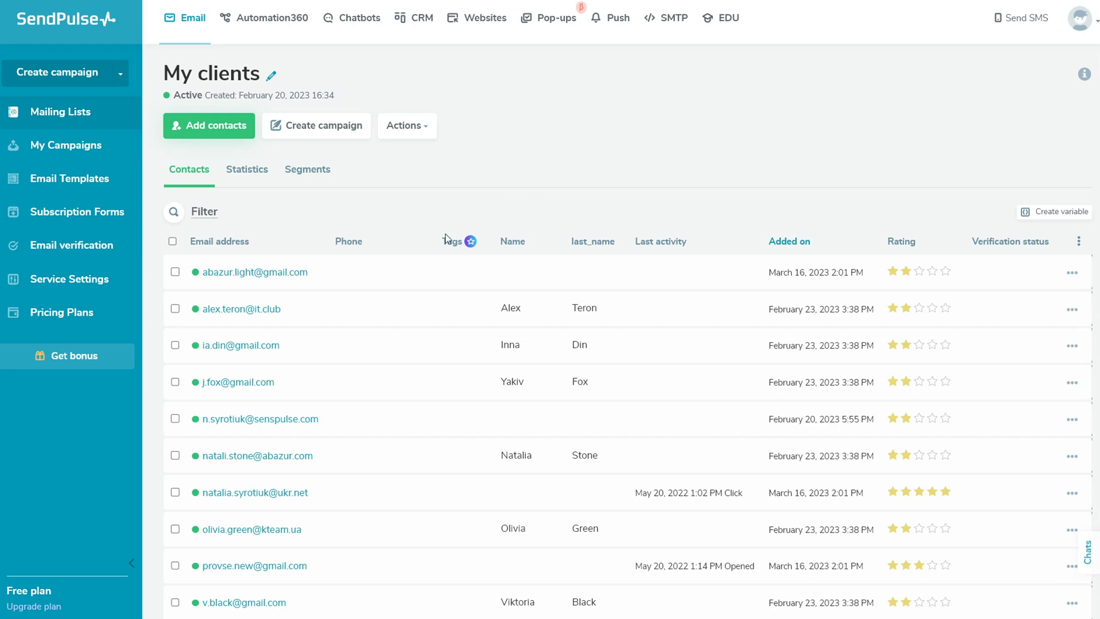
{"action": "left_click", "coordinate": [275, 494]}
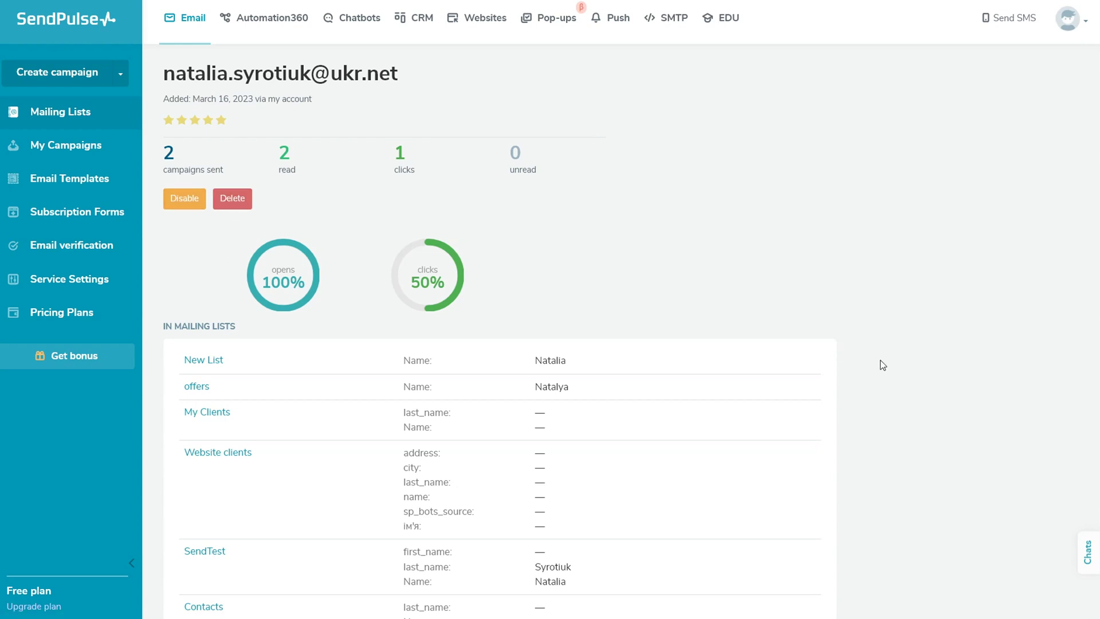
Scroll the contact profile down to its Activity data records dated 20/05/2022.
{"action": "scroll", "coordinate": [881, 363], "scroll_direction": "down", "scroll_amount": 6}
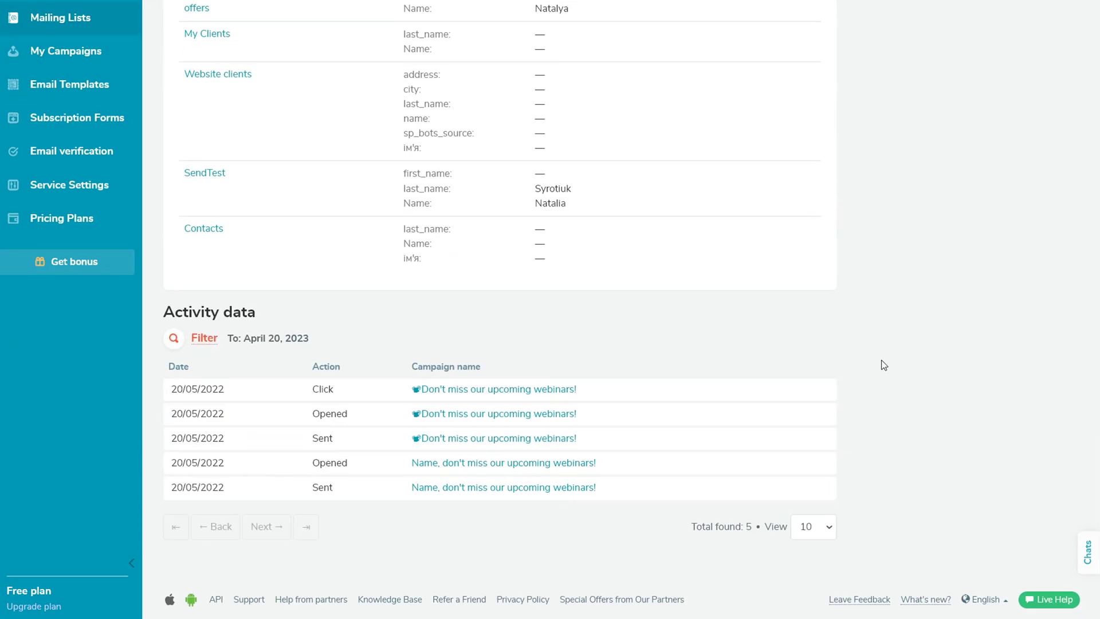